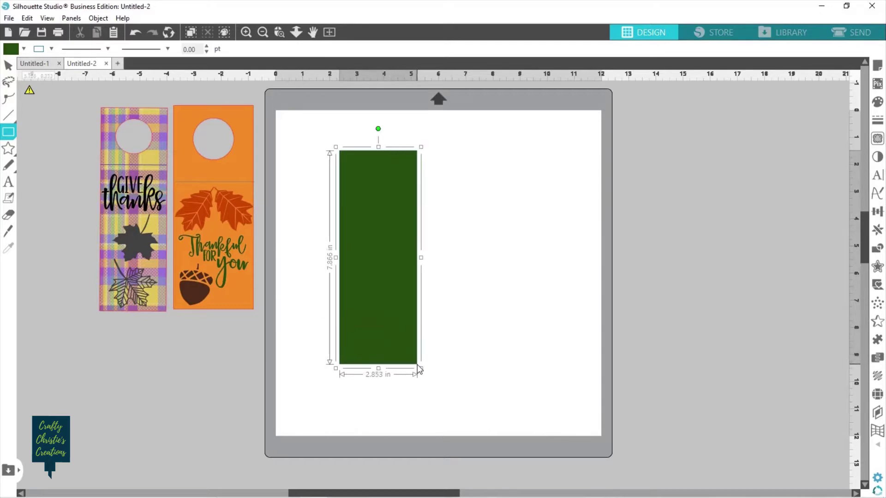
Resize the green rectangle to 3.000 in wide and 7.500 in high
key(v)
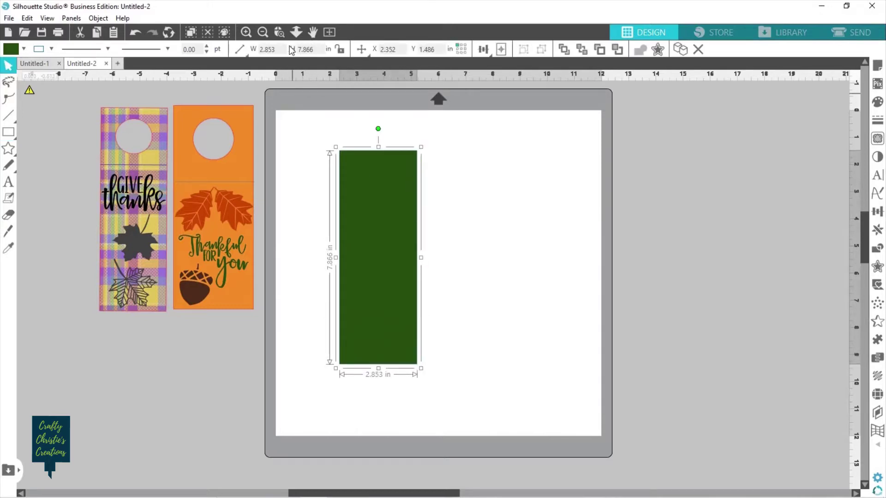
double_click(255, 50)
text(3.)
drag(317, 49, 294, 49)
text(7.500)
key(Return)
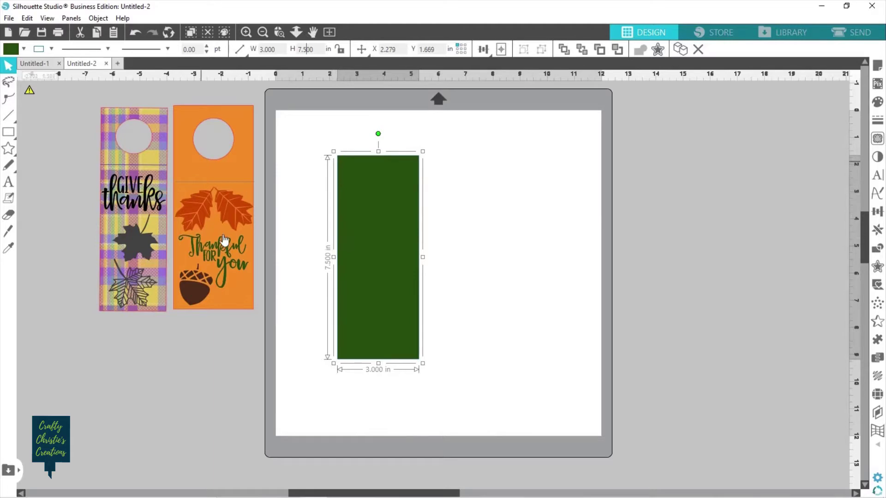
click(480, 255)
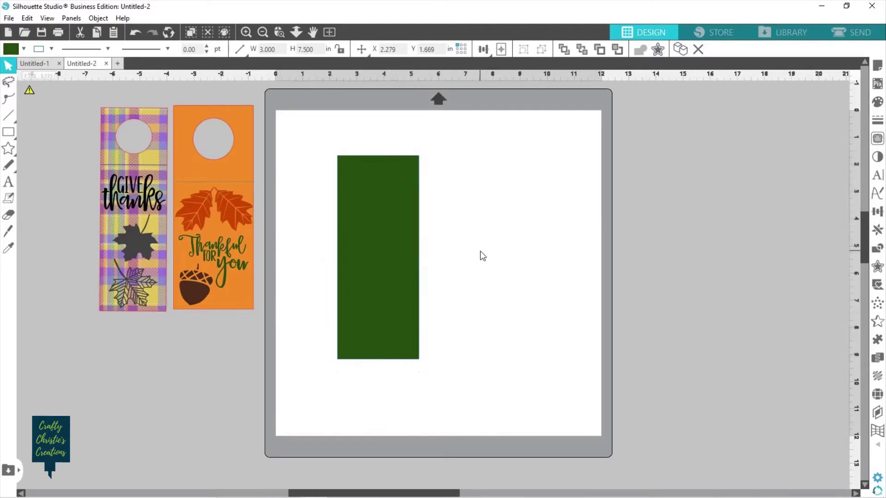
Draw a circle over the upper end of the green rectangle and set its size to 1.5 in
mouse_move(9, 132)
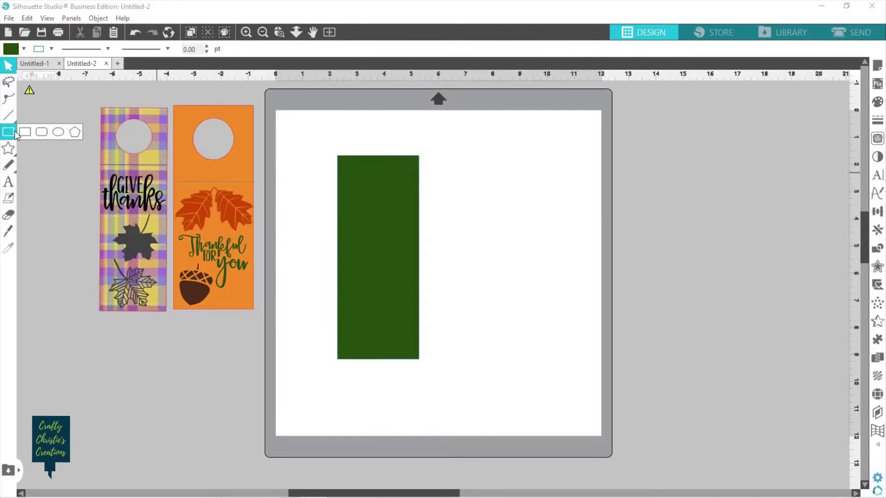
click(57, 133)
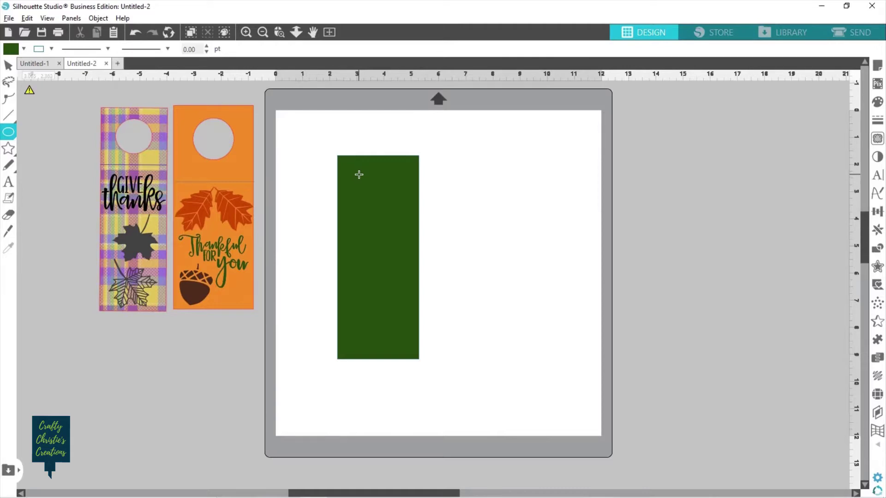
drag(377, 190, 384, 193)
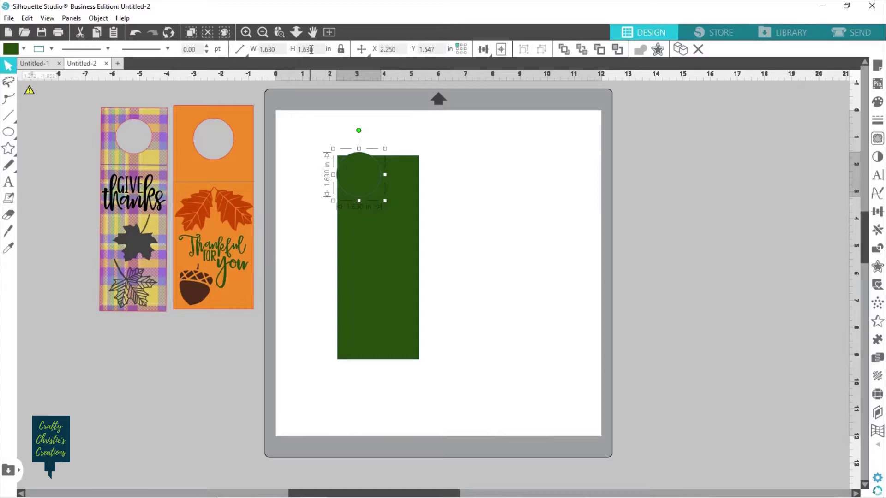
drag(311, 49, 296, 49)
text(1.5)
key(Return)
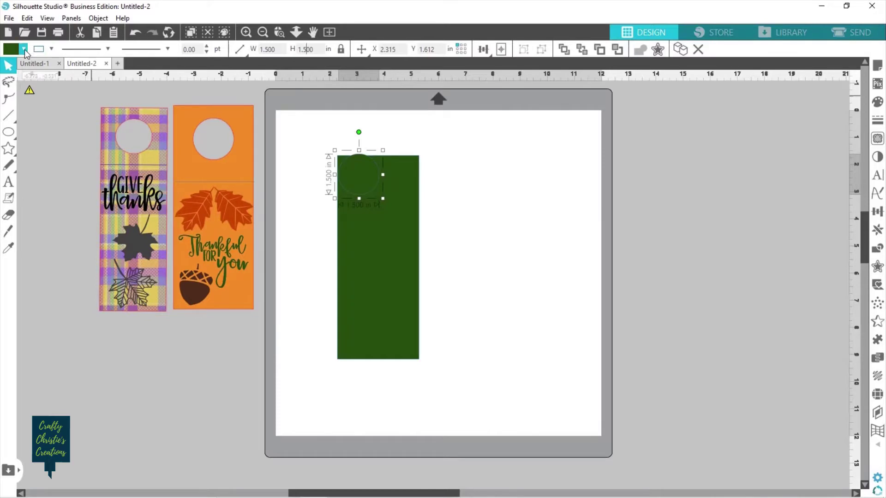
Fill the circle with red and align it with the rectangle using Align Center
click(23, 49)
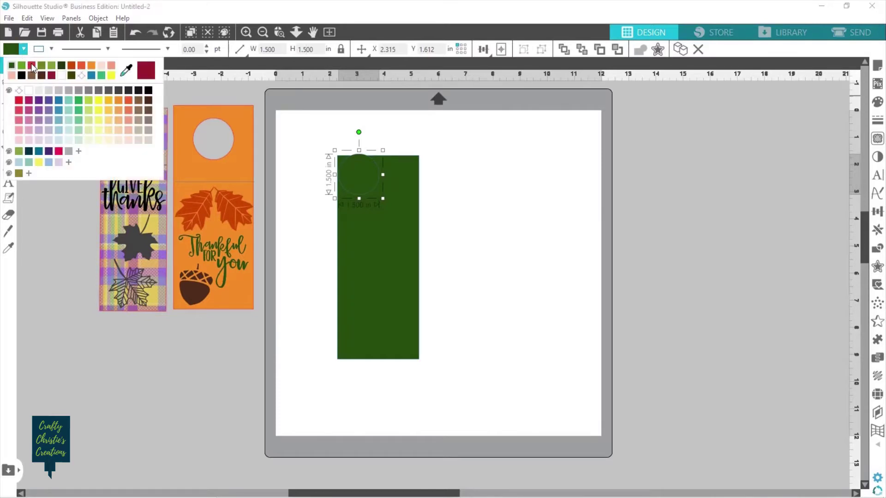
click(32, 66)
drag(307, 125, 472, 228)
click(491, 53)
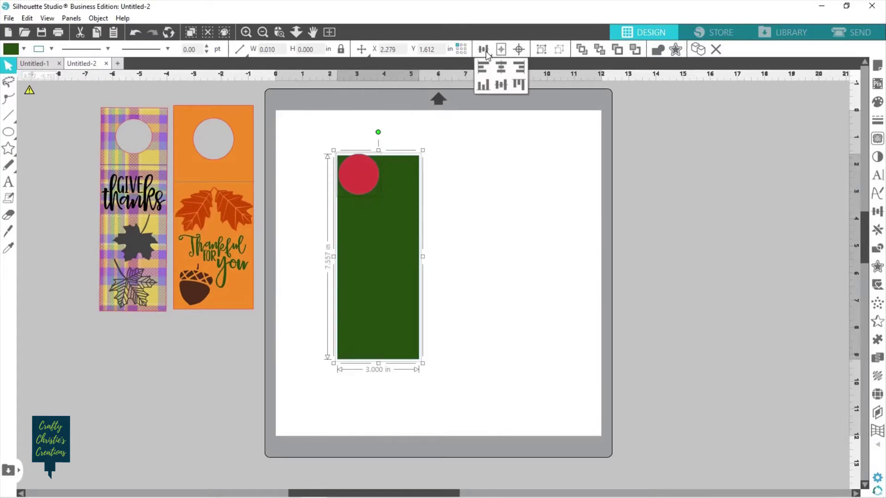
click(501, 70)
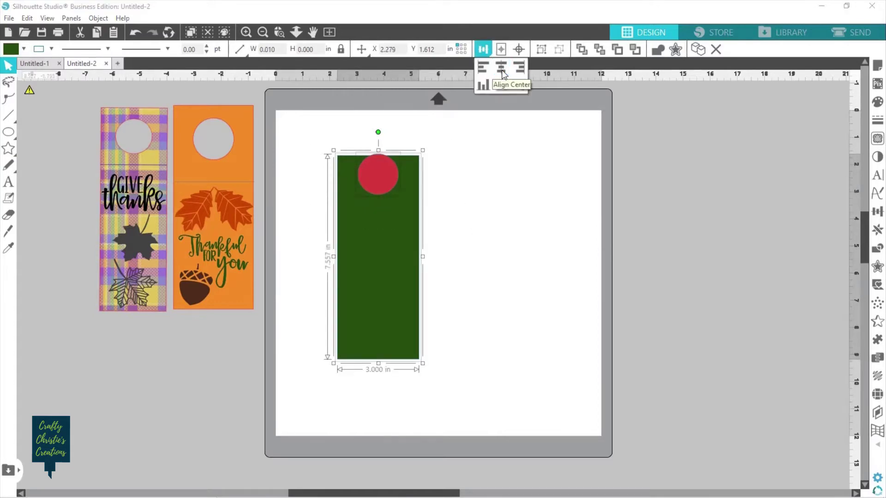
click(454, 177)
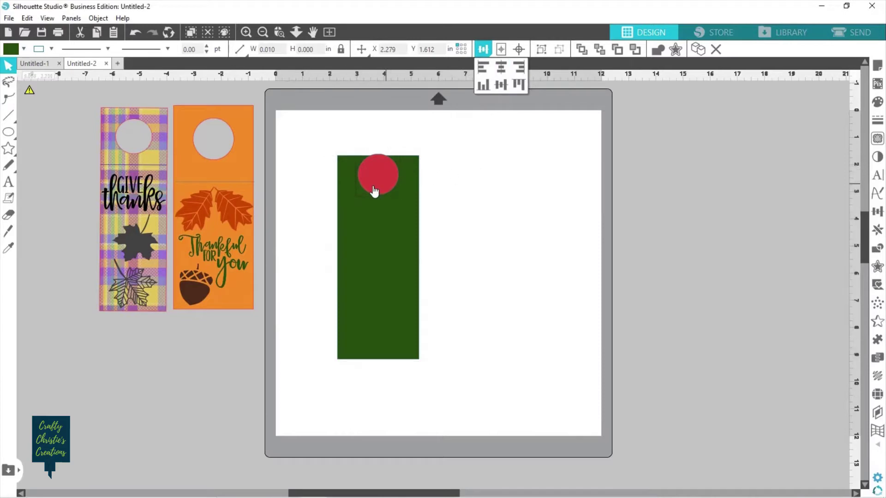
Move the red circle down so it sits fully inside the rectangle, just below the upper edge
drag(375, 189, 370, 199)
drag(308, 158, 421, 185)
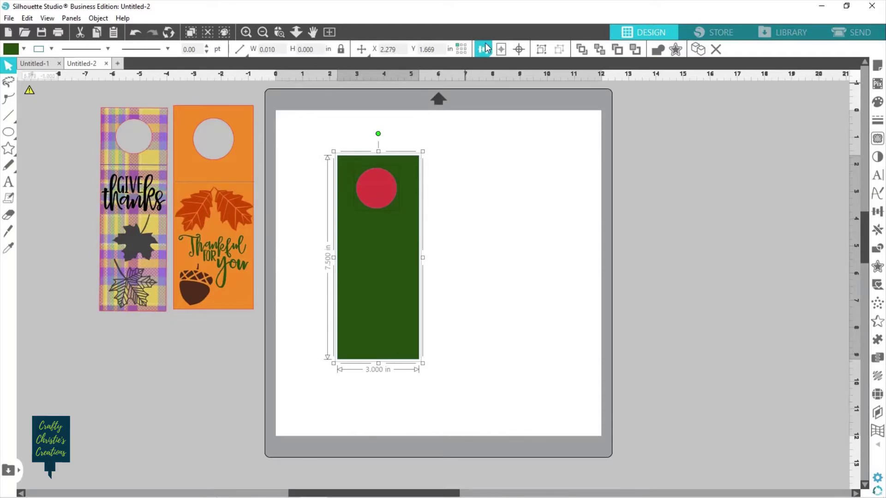
mouse_move(483, 53)
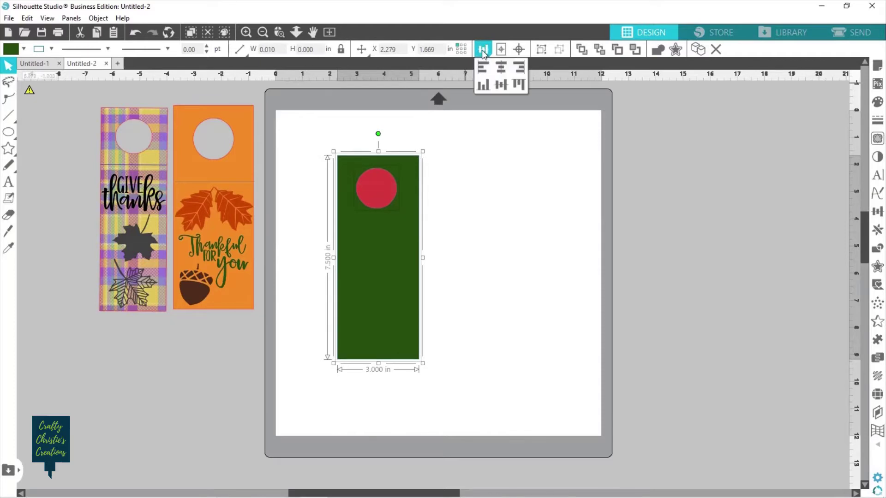
click(476, 189)
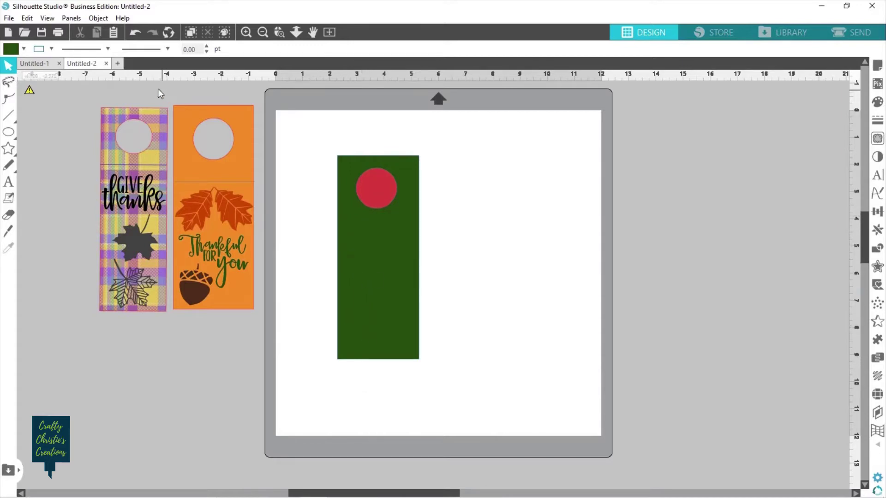
Draw a horizontal line across the rectangle just below the circle and set its width to 3.0 in
click(10, 117)
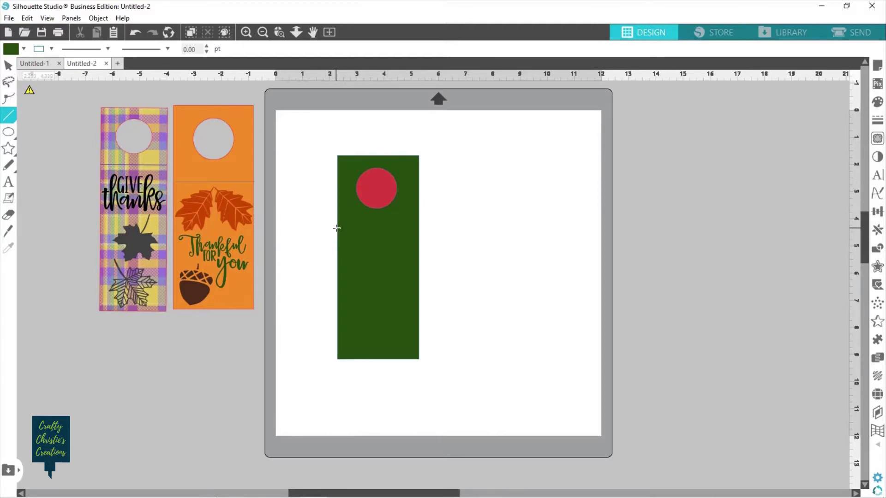
drag(336, 228, 419, 231)
key(v)
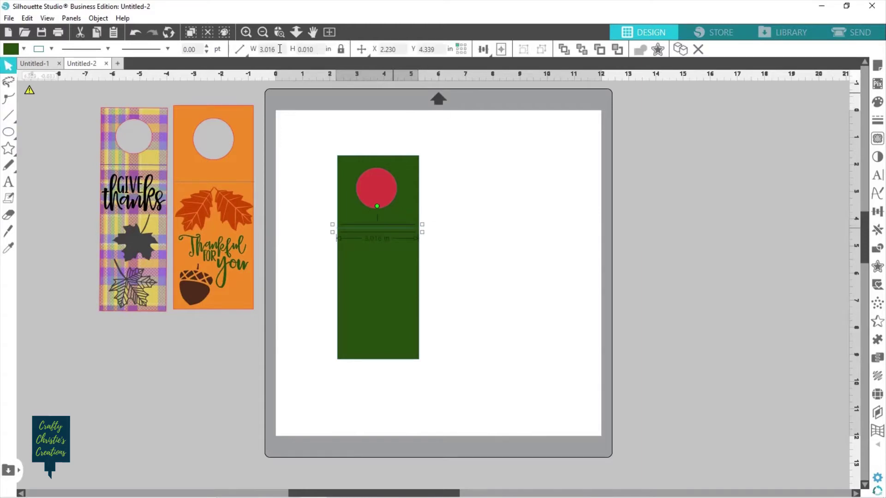
click(256, 48)
text(3.0)
key(Return)
Line up the horizontal line with the rectangle's side edges, nudging it slightly to the right
drag(322, 173, 505, 275)
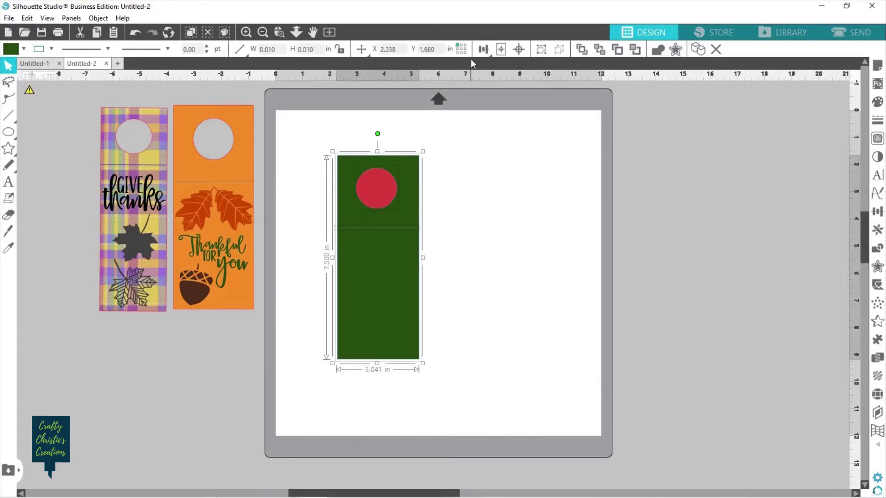
click(483, 49)
click(483, 49)
click(495, 203)
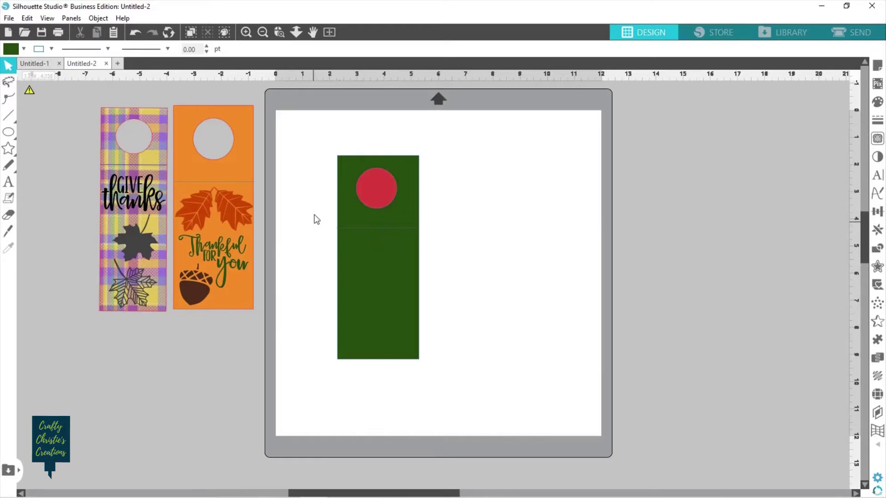
click(348, 230)
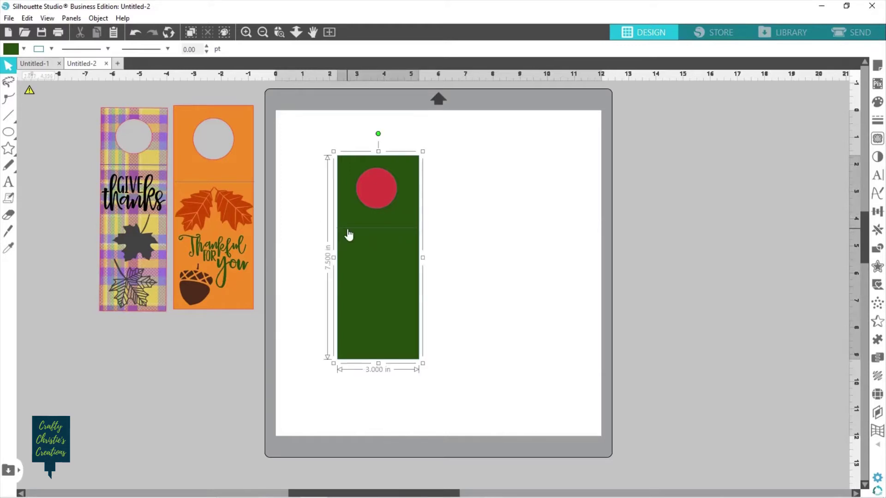
click(350, 229)
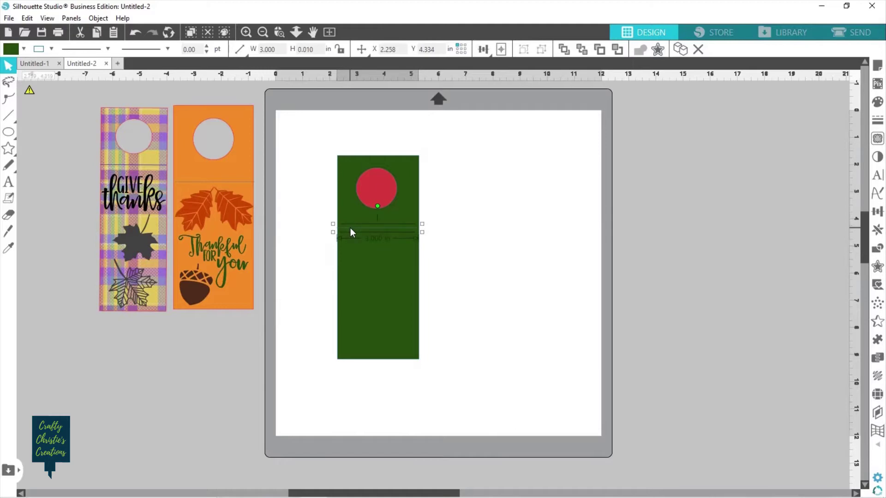
key(Right)
click(497, 268)
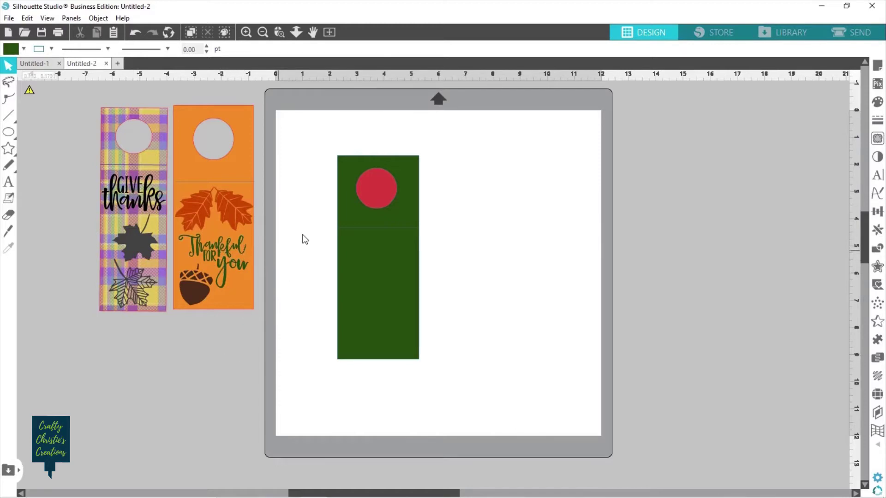
Recolor the green rectangle with the red sampled from the circle using the eyedropper
click(345, 170)
key(i)
click(388, 185)
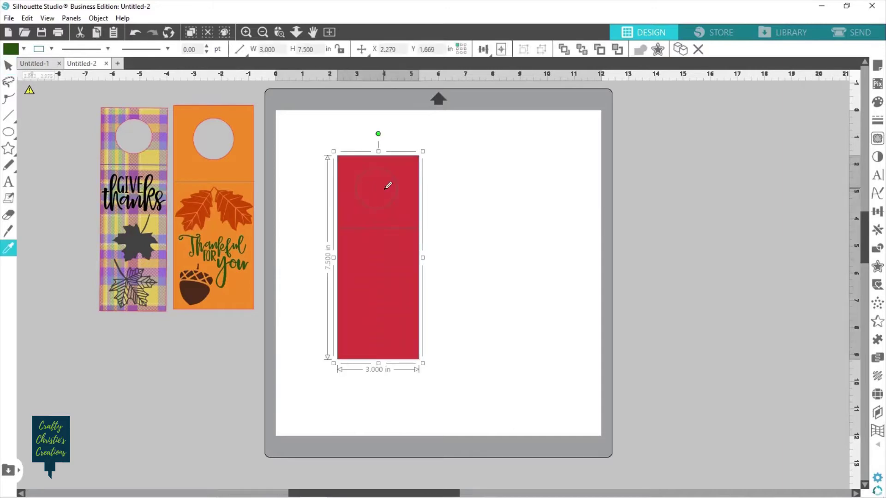
click(447, 190)
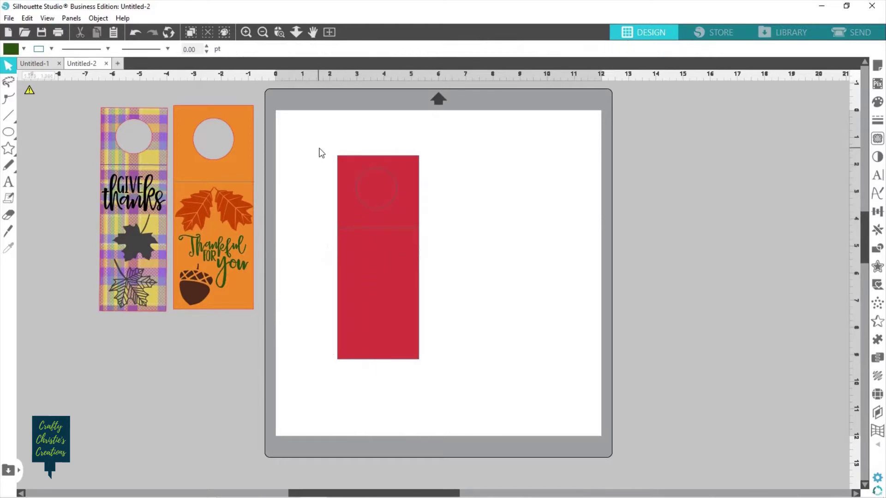
Make a compound path from the red rectangle and the circle to cut out the doorknob hole
drag(319, 148, 422, 192)
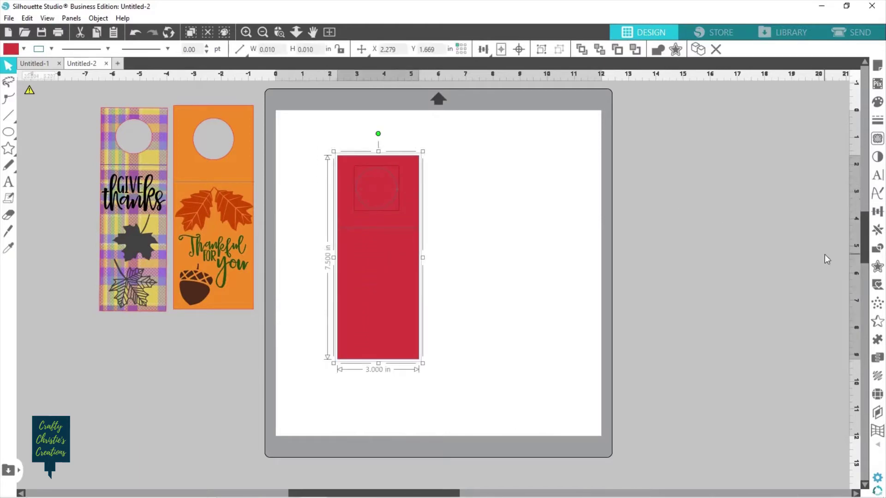
click(879, 248)
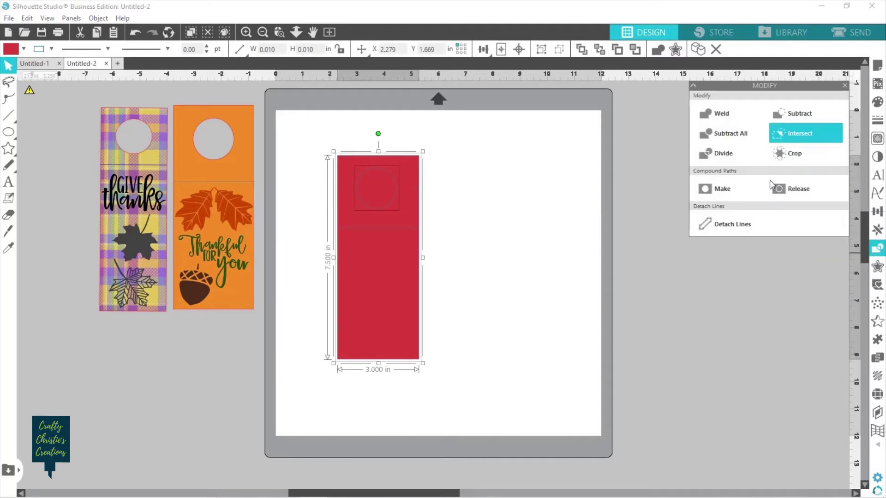
click(720, 192)
click(533, 180)
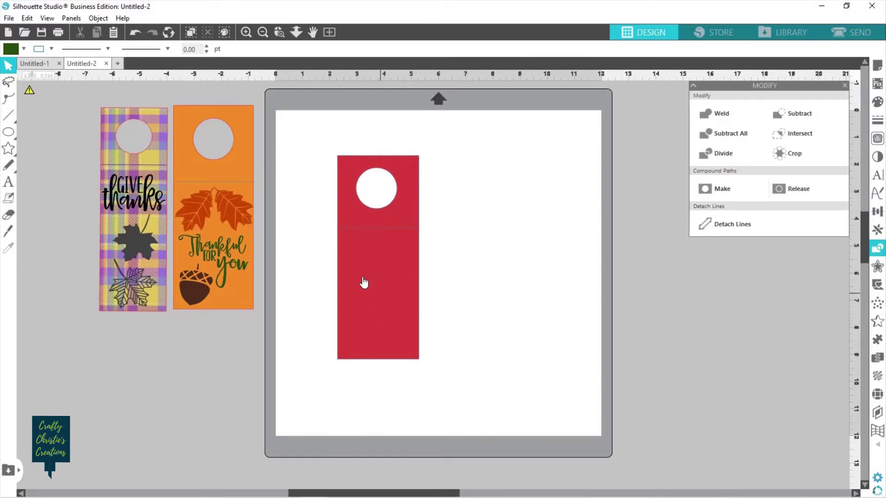
Ungroup the finished orange door hanger into its separate pieces and clear the selection
click(208, 226)
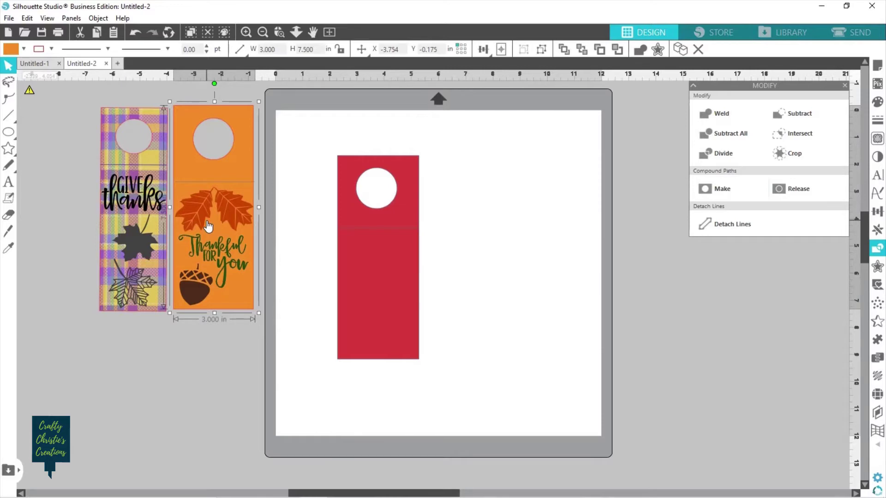
key(i)
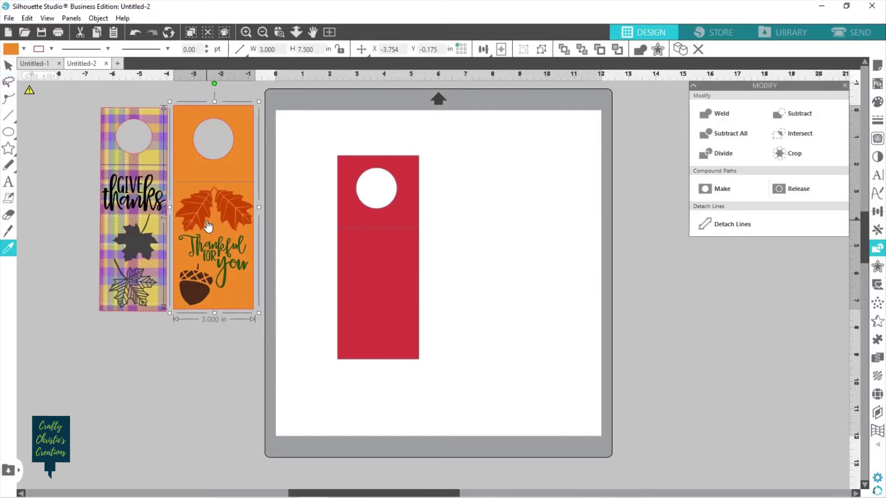
key(v)
key(i)
click(208, 226)
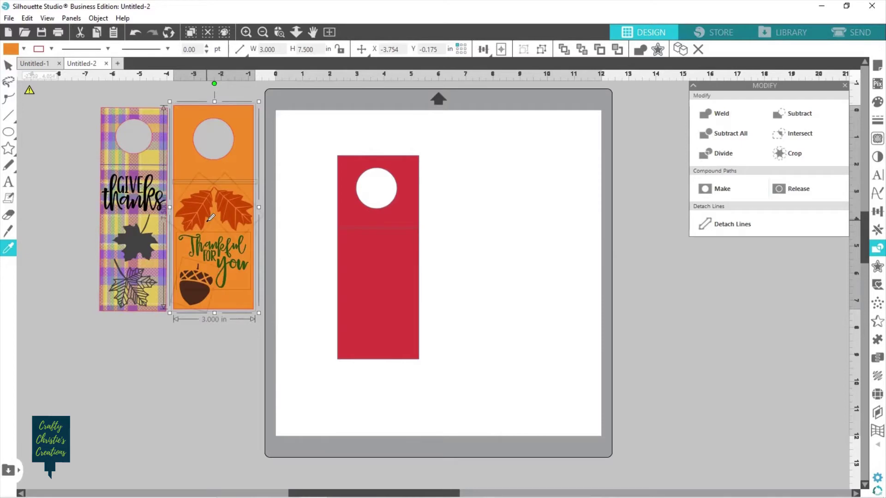
key(v)
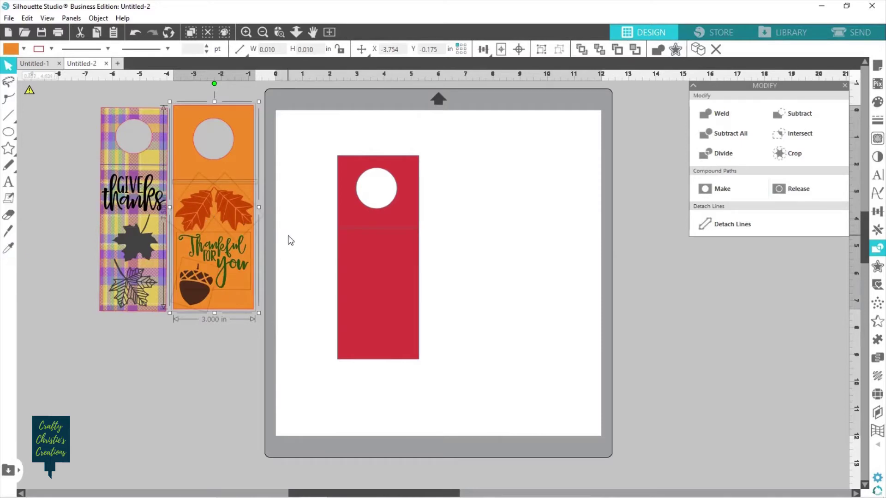
click(289, 236)
Place a copy of the "Thankful for You" text from the orange hanger on the red hanger, below the horizontal line
click(225, 251)
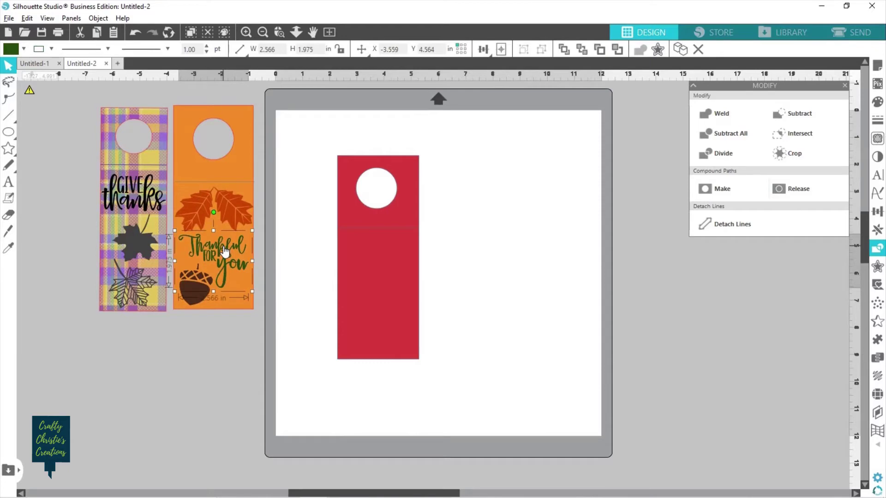
drag(227, 250, 387, 260)
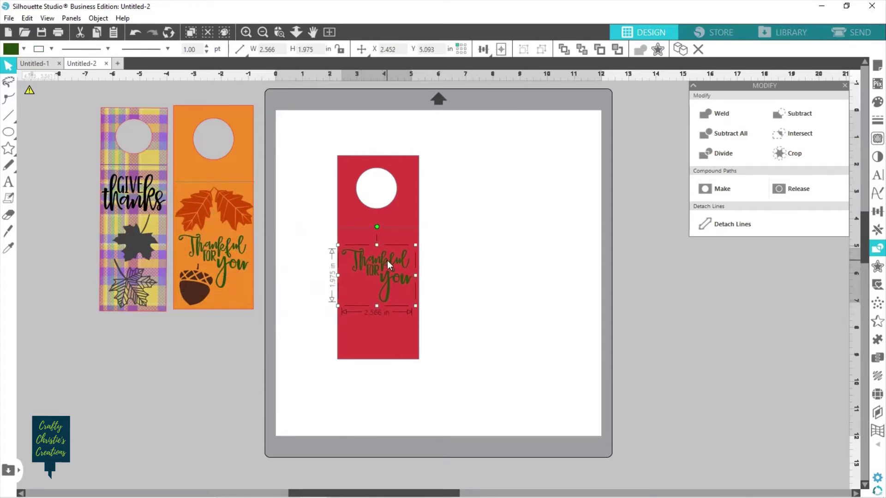
click(467, 289)
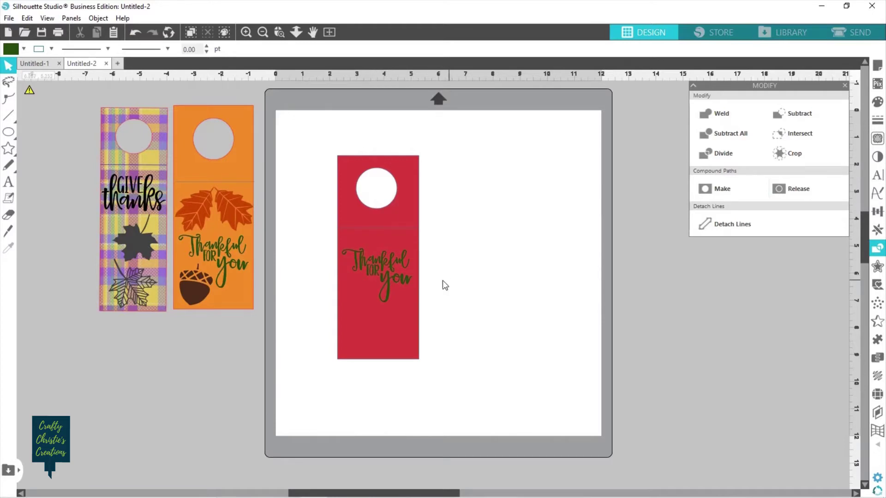
Fill the red door hanger with white and move the "Thankful for You" text lower on it
click(404, 211)
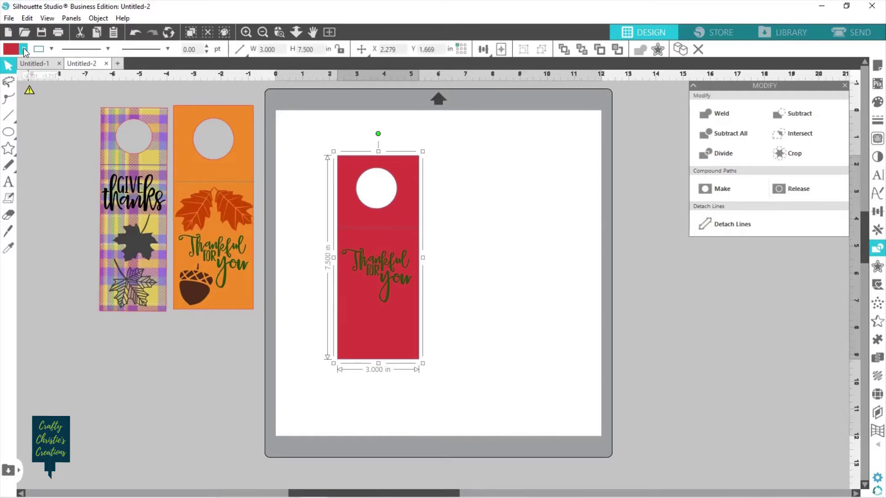
click(23, 49)
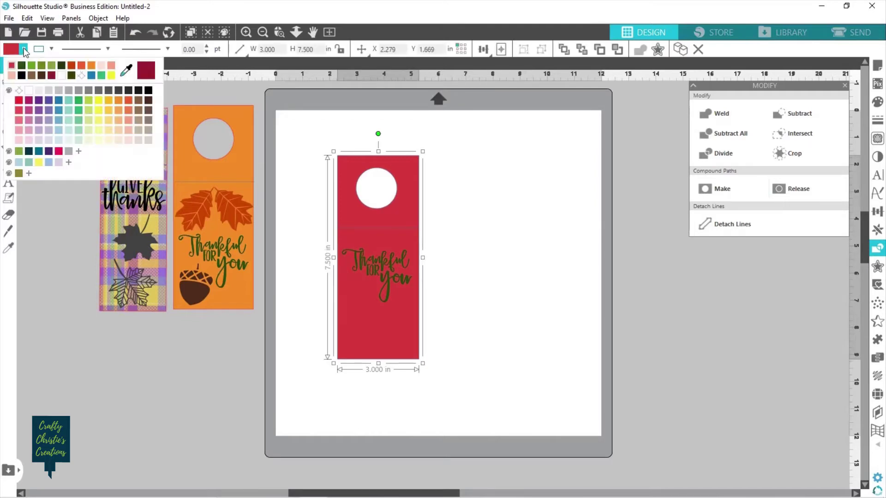
click(61, 75)
click(464, 244)
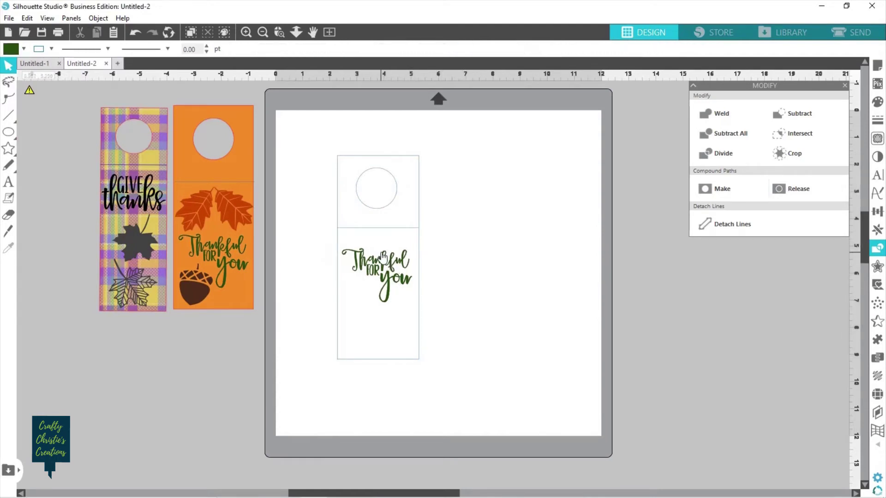
drag(385, 269, 384, 290)
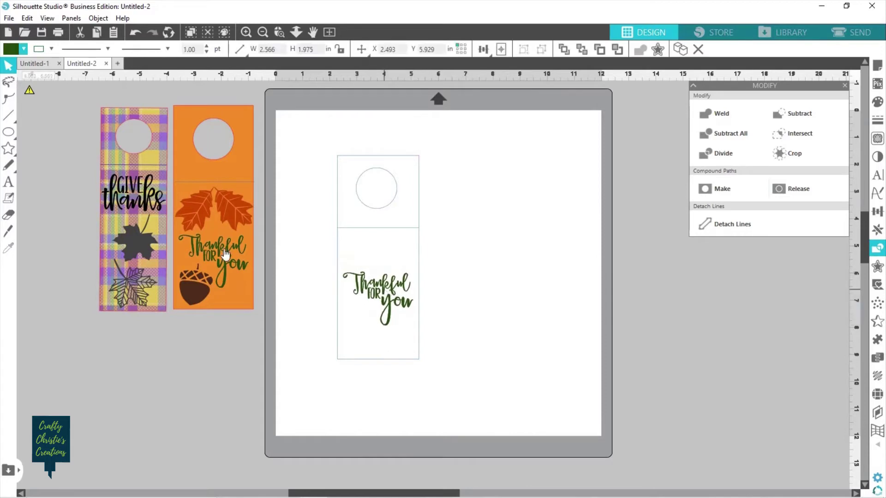
Ungroup the plaid "Give thanks" hanger and place a copy of its solid maple leaf below the text, near the new hanger's lower-left corner
click(134, 247)
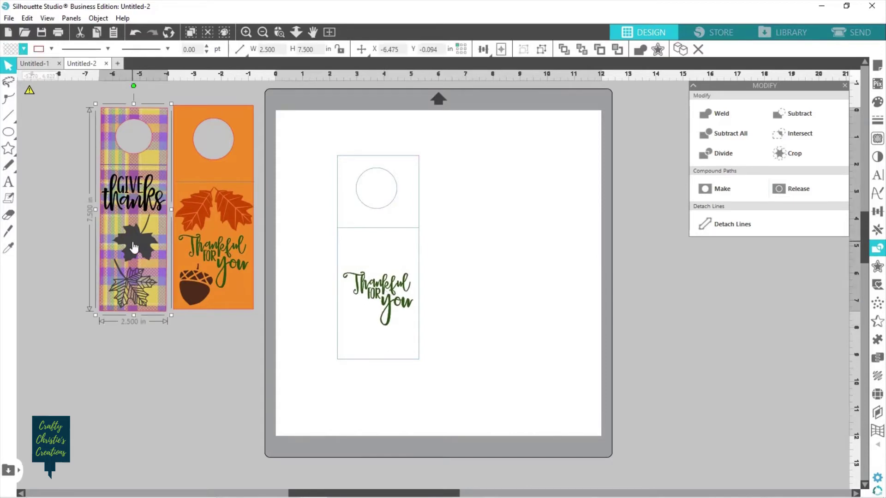
right_click(134, 247)
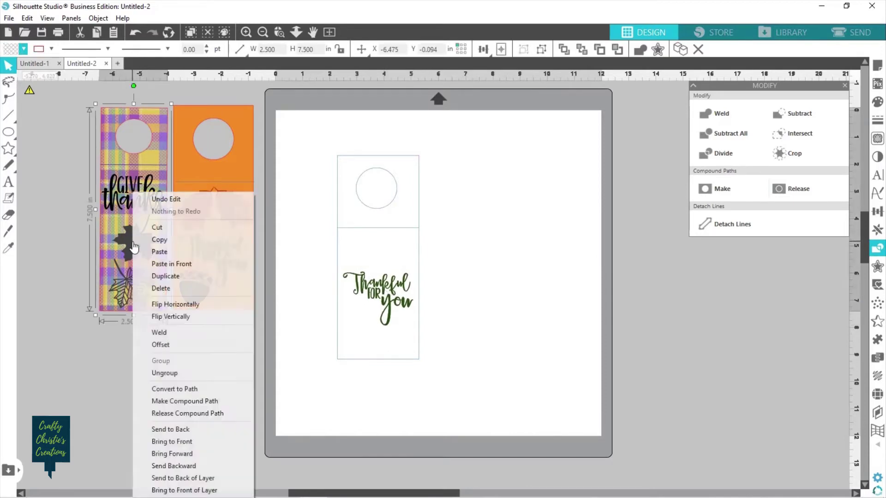
click(168, 372)
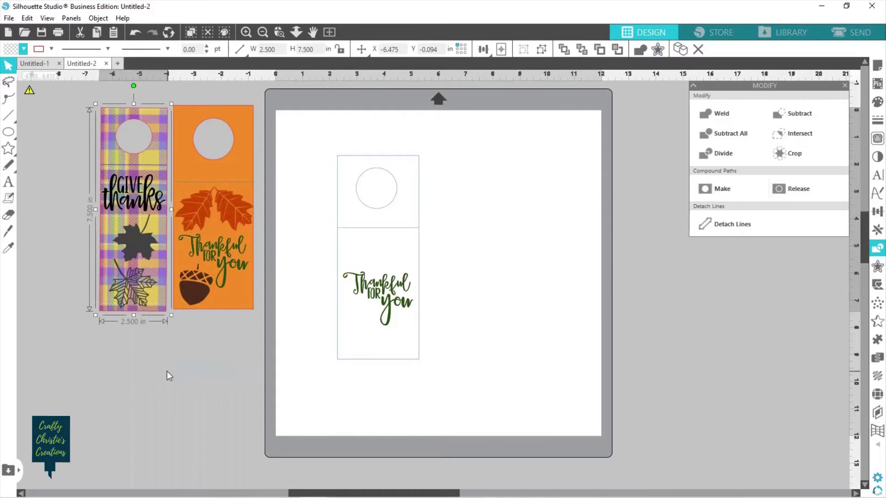
click(143, 248)
drag(143, 248, 365, 341)
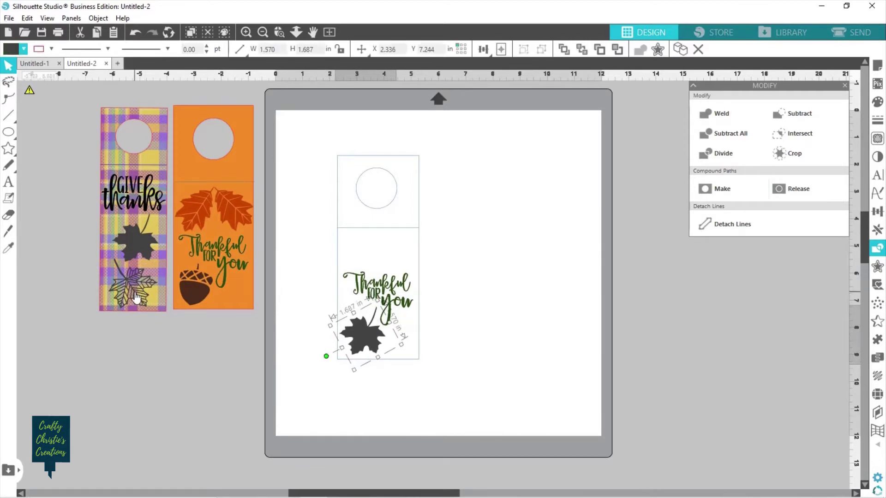
click(137, 294)
drag(138, 294, 395, 265)
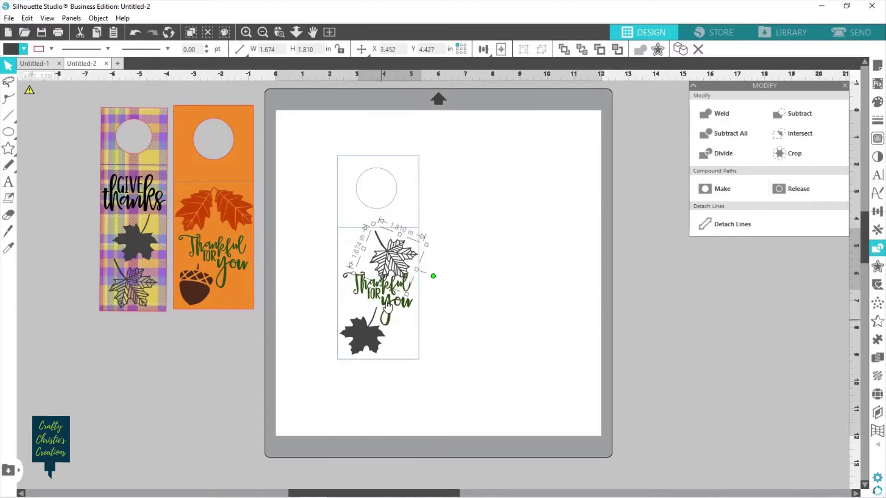
key(Delete)
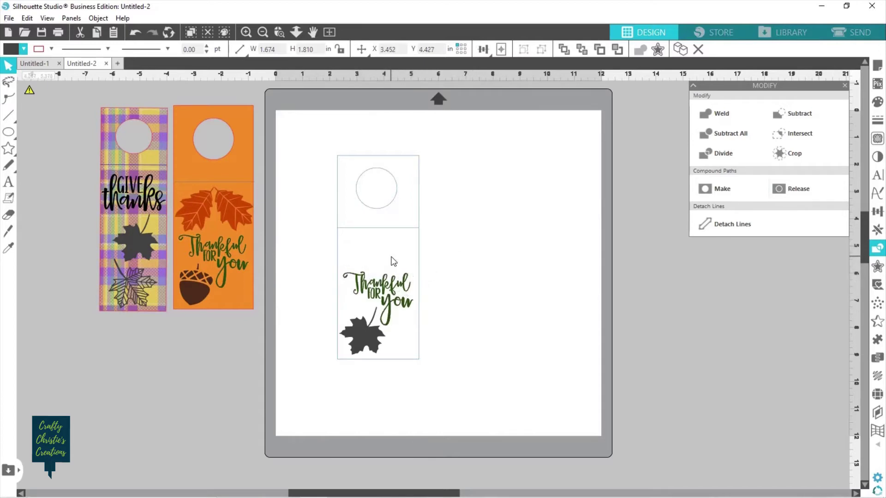
Place an upright copy of the orange hanger's acorn centred between the horizontal line and the text, and nudge the text slightly down
click(197, 291)
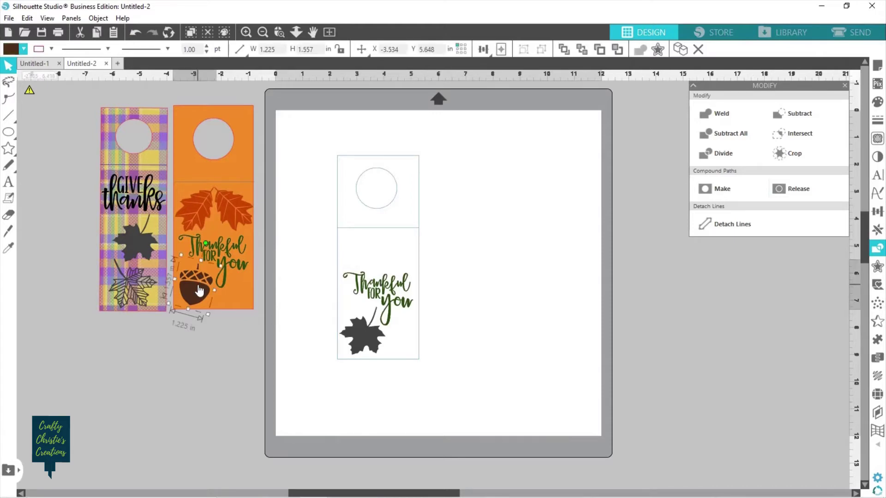
drag(202, 288, 381, 255)
drag(388, 210, 378, 212)
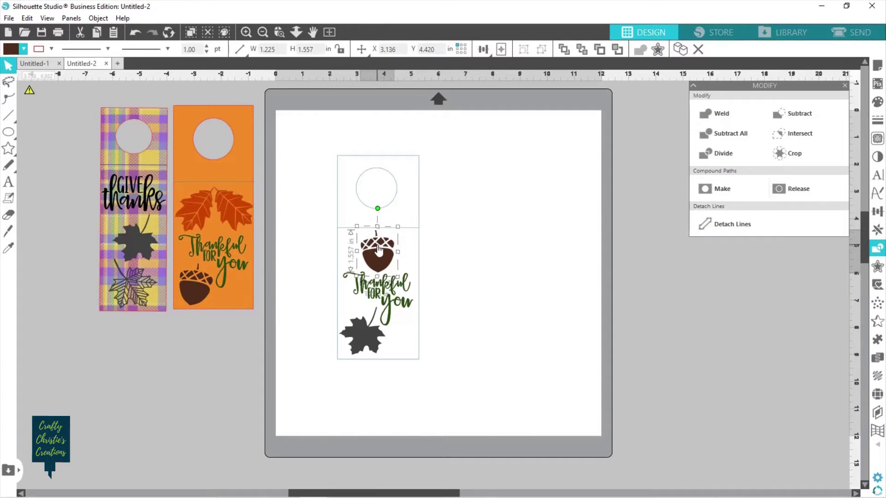
drag(377, 250, 381, 247)
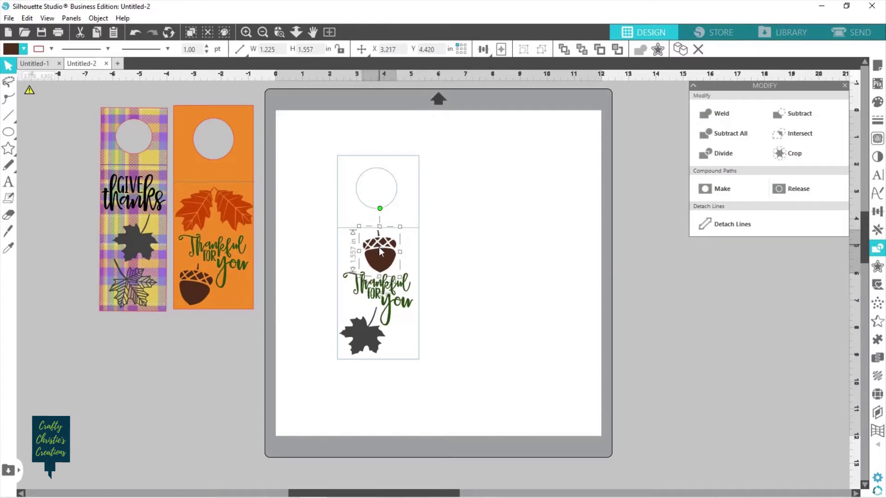
click(470, 351)
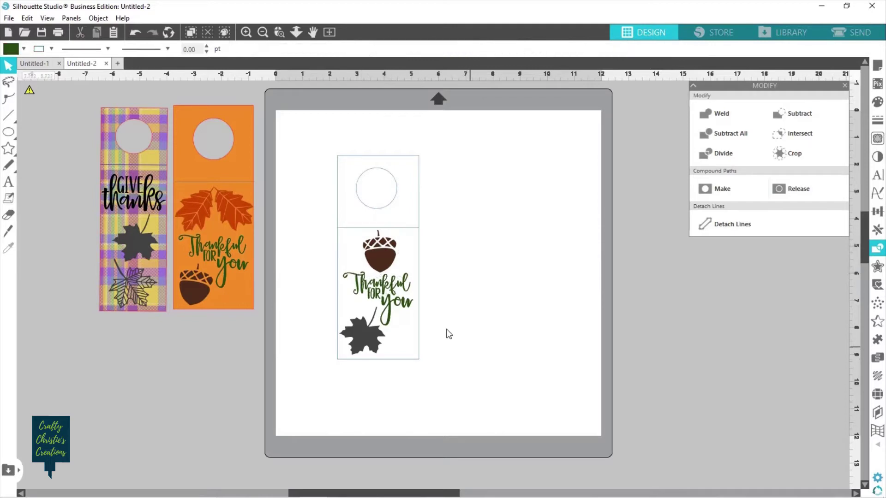
click(393, 298)
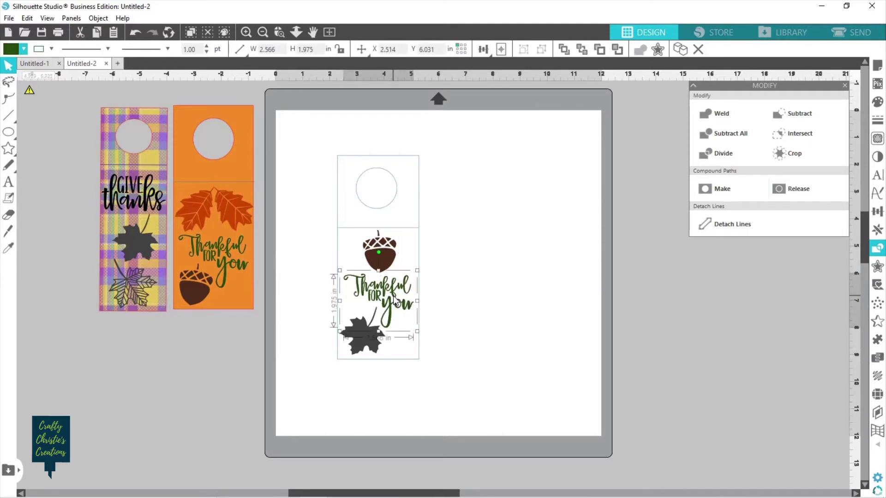
click(474, 345)
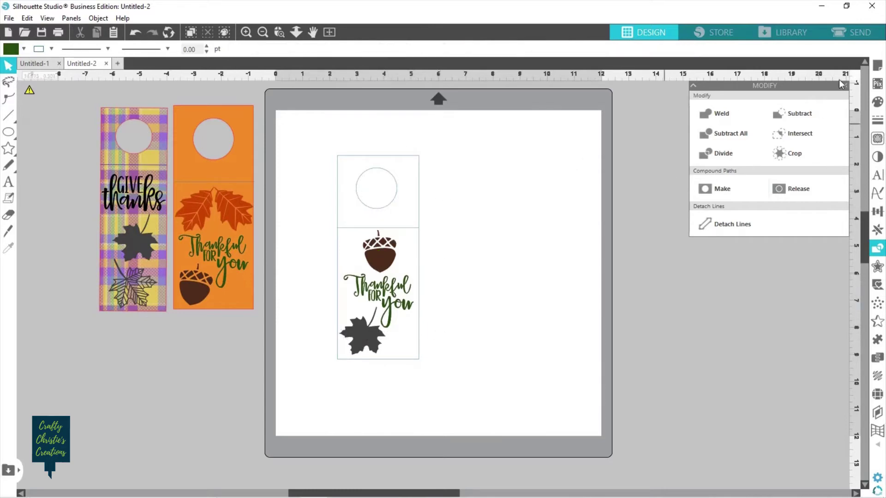
Fill the white hanger with the purple, black and orange plaid pattern and set the pattern's transparency to 38%
click(881, 103)
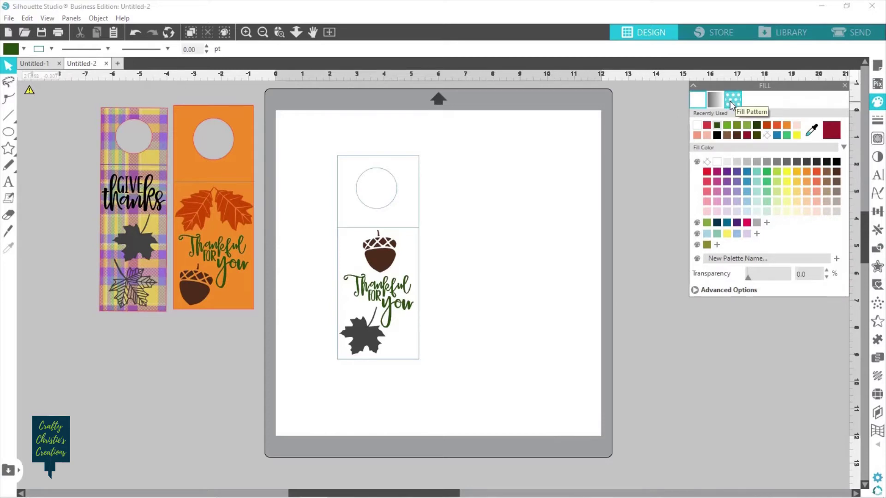
click(730, 101)
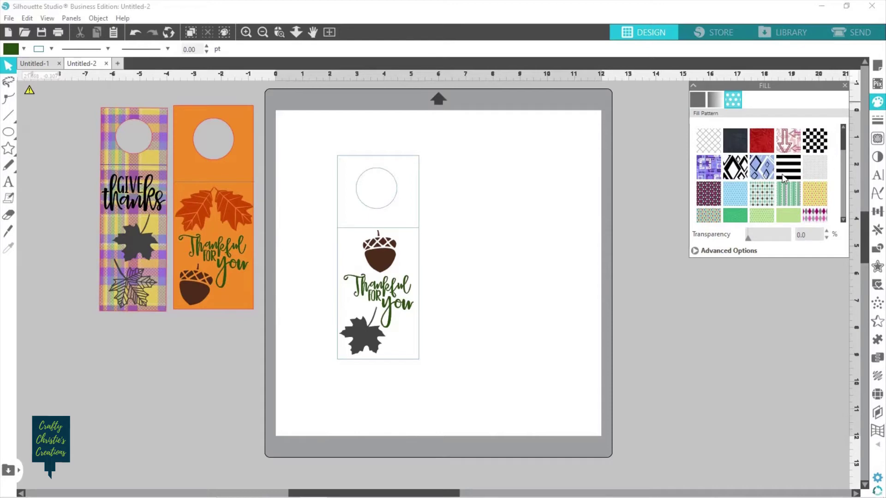
drag(843, 140, 847, 215)
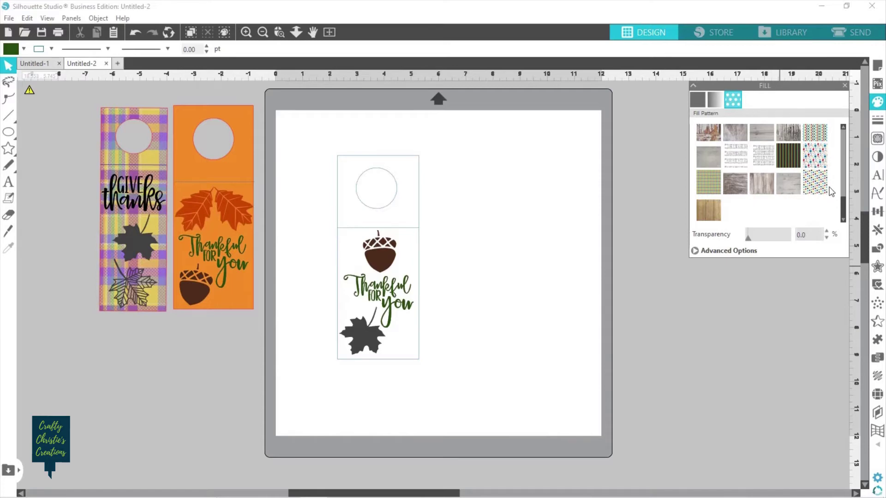
drag(843, 201, 838, 171)
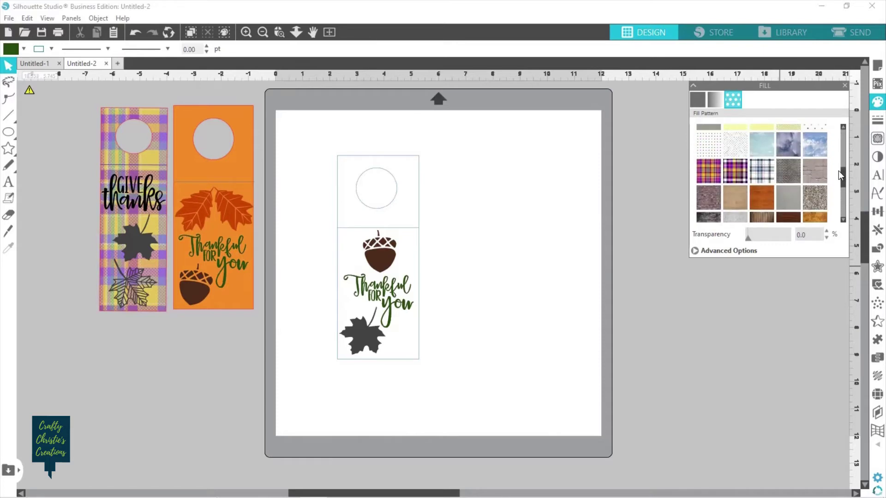
click(735, 171)
click(406, 210)
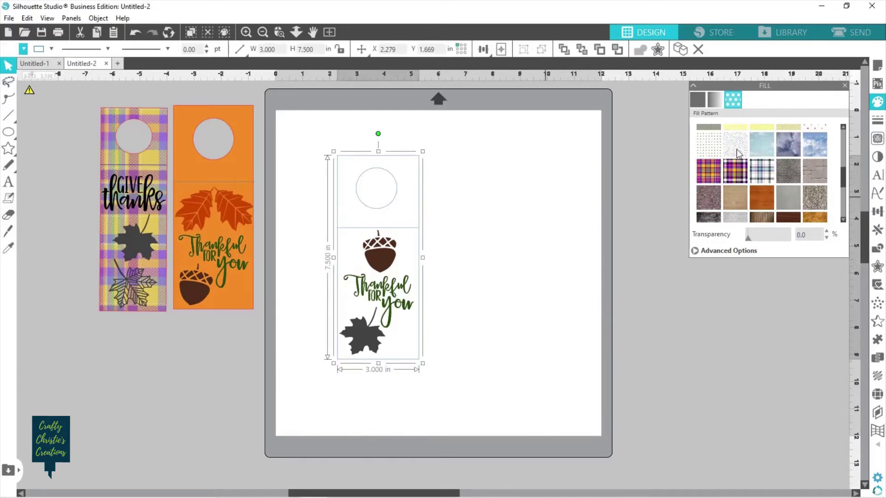
click(735, 171)
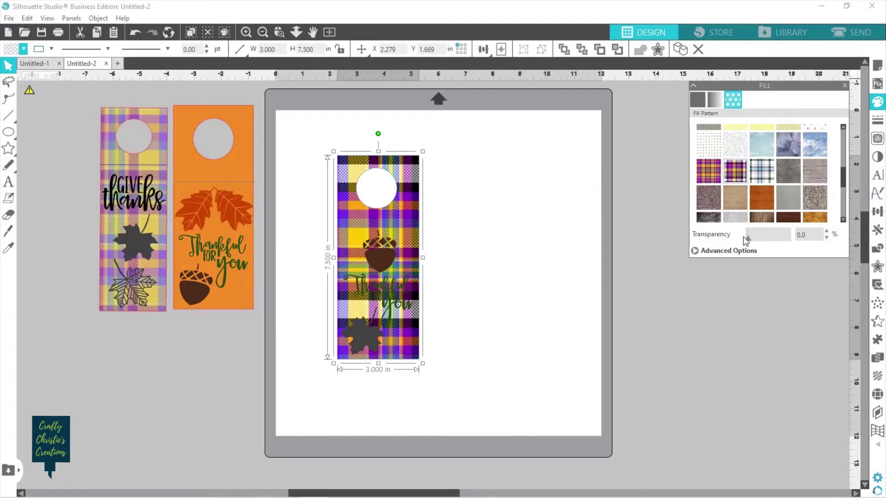
drag(747, 238, 764, 241)
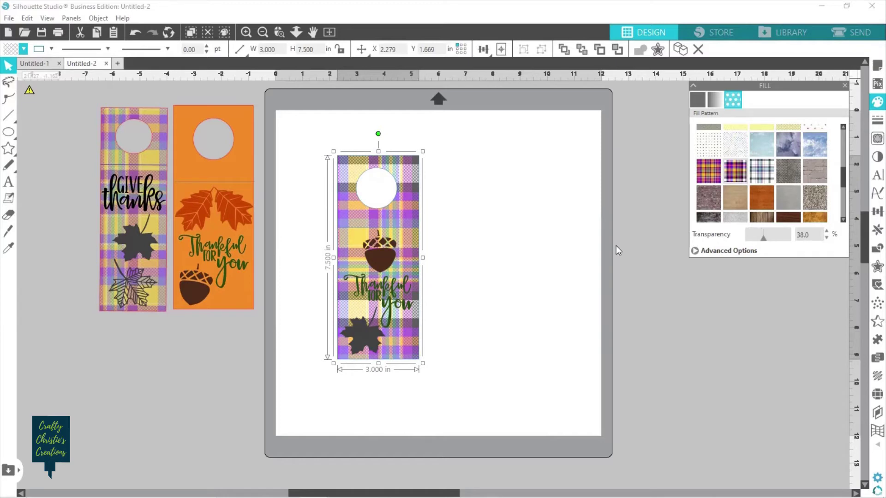
Scale the hanger's plaid fill pattern down to 34%
click(695, 251)
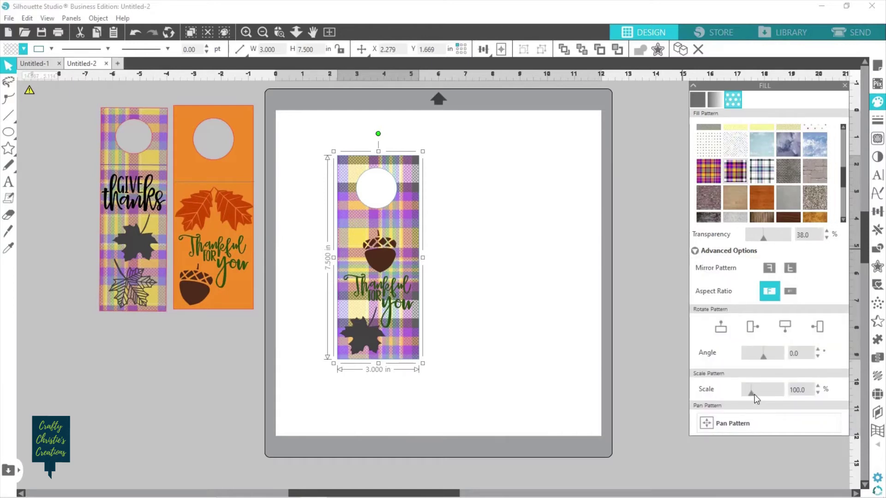
drag(752, 392, 749, 396)
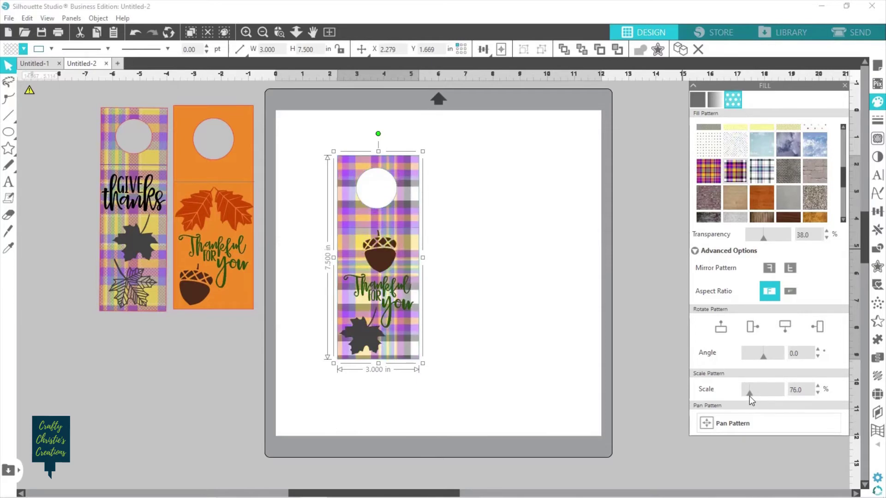
drag(749, 396, 746, 396)
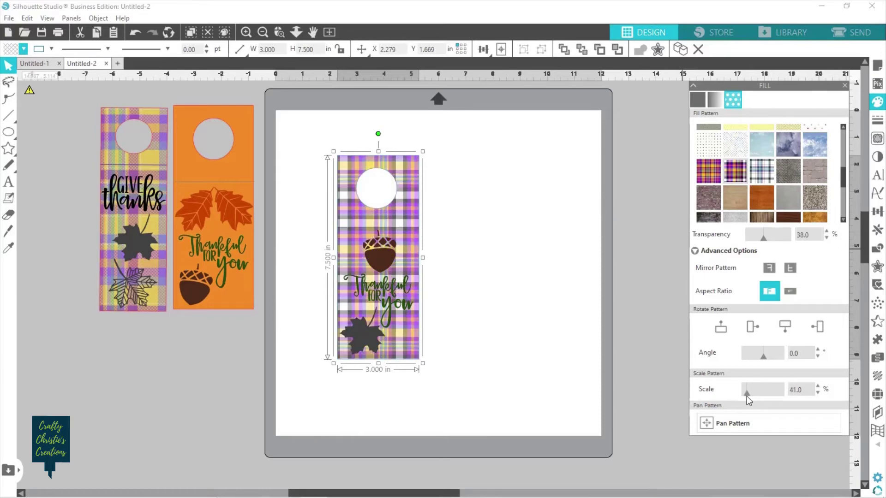
drag(746, 396, 747, 397)
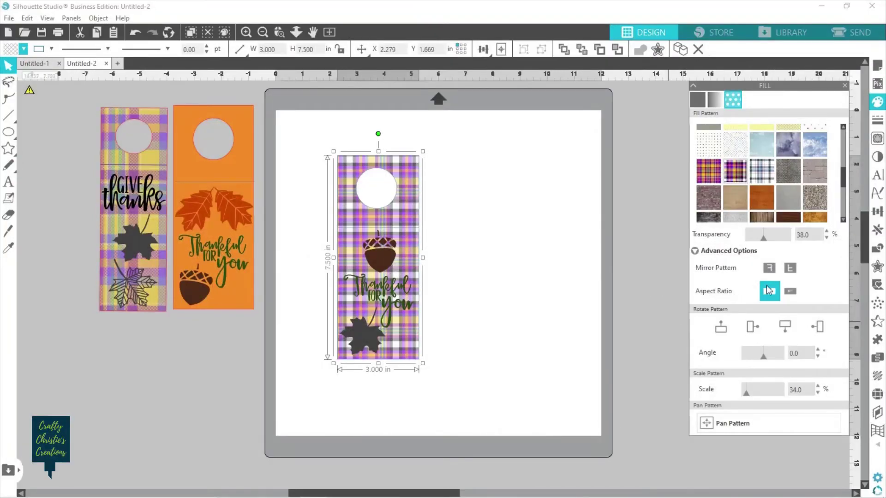
Mirror the hanger's plaid pattern vertically, switch it to the non-proportional aspect ratio, and clear the selection
click(790, 269)
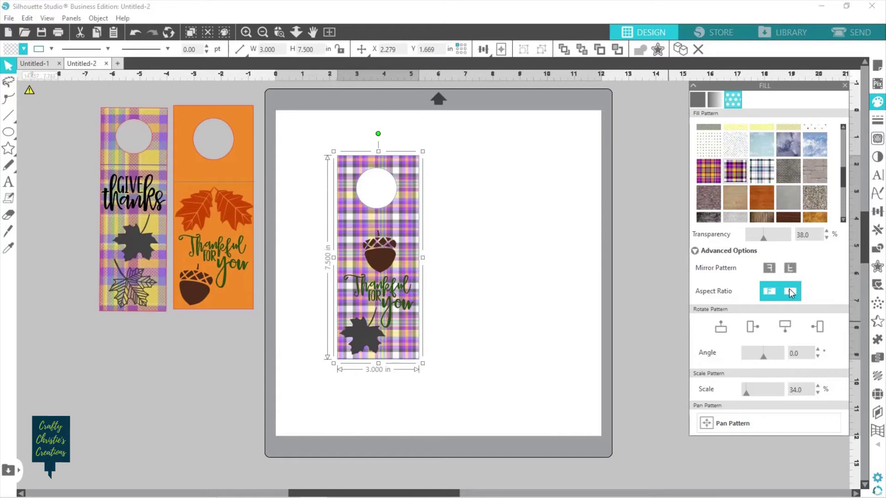
click(790, 291)
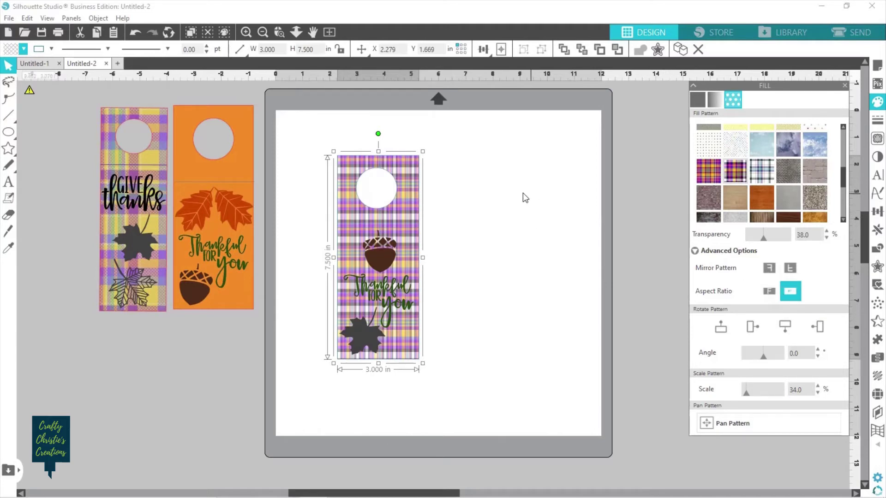
click(507, 203)
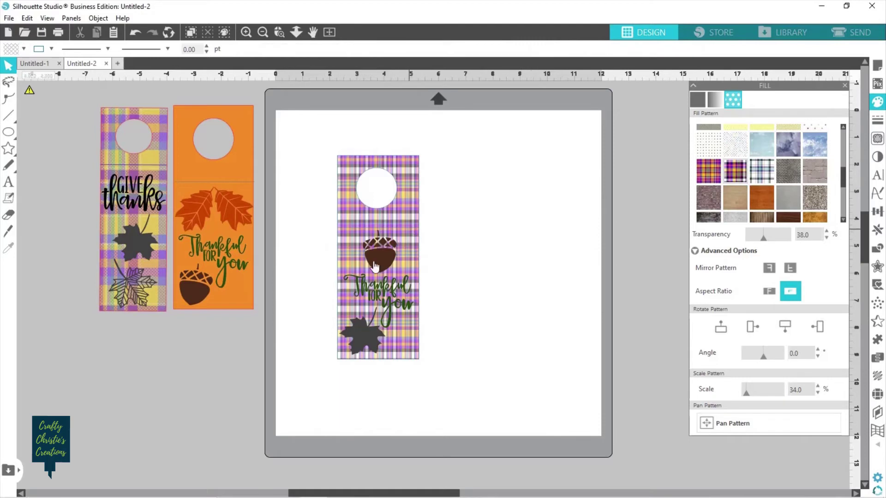
Recolor the hanger's horizontal line teal and increase its thickness
click(406, 230)
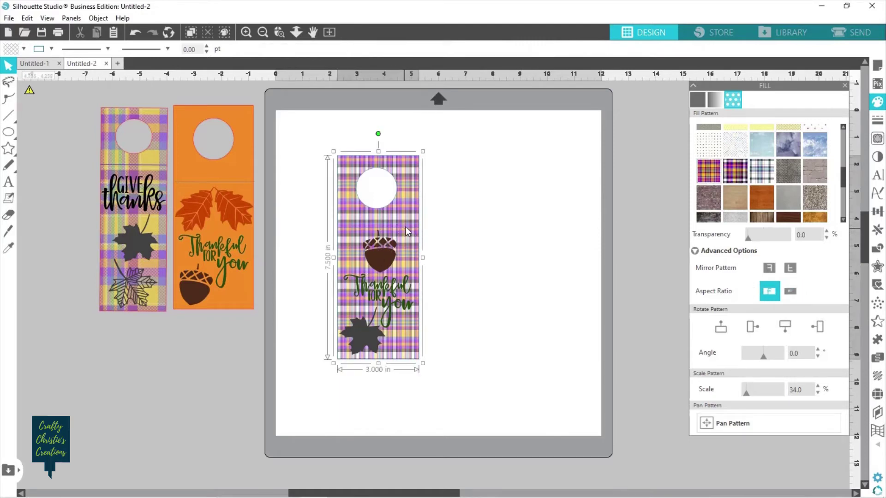
click(406, 229)
click(406, 228)
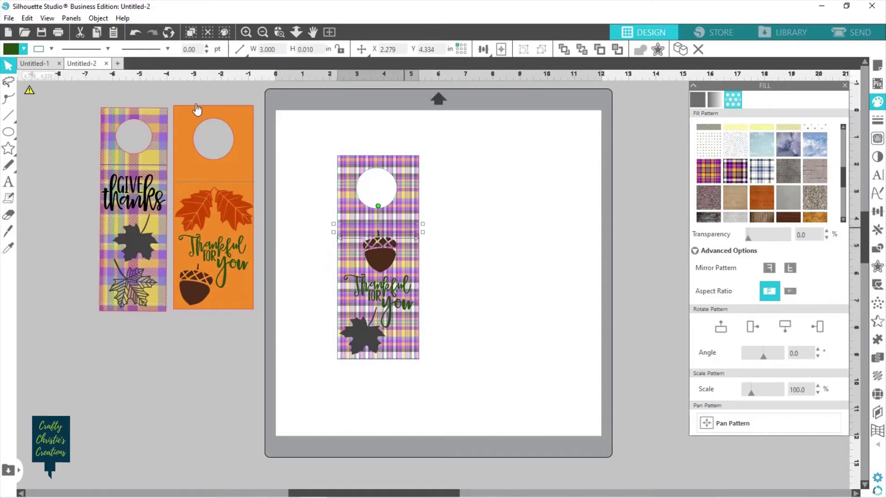
click(51, 48)
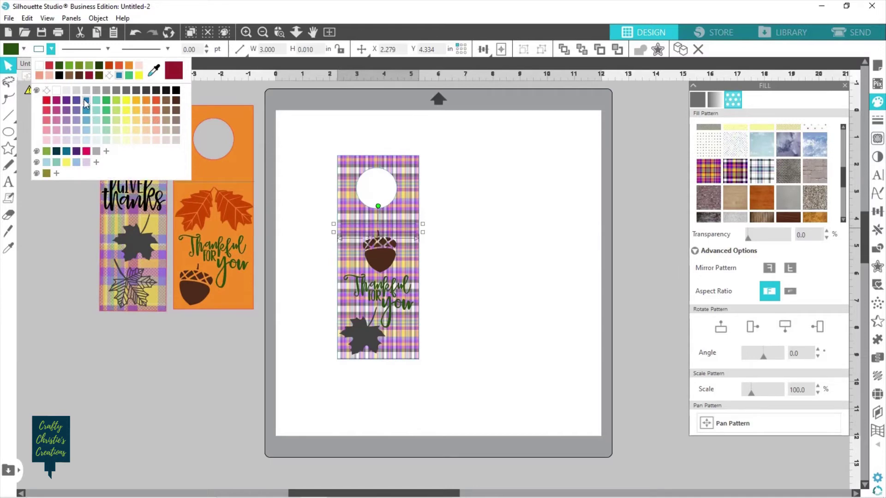
click(65, 150)
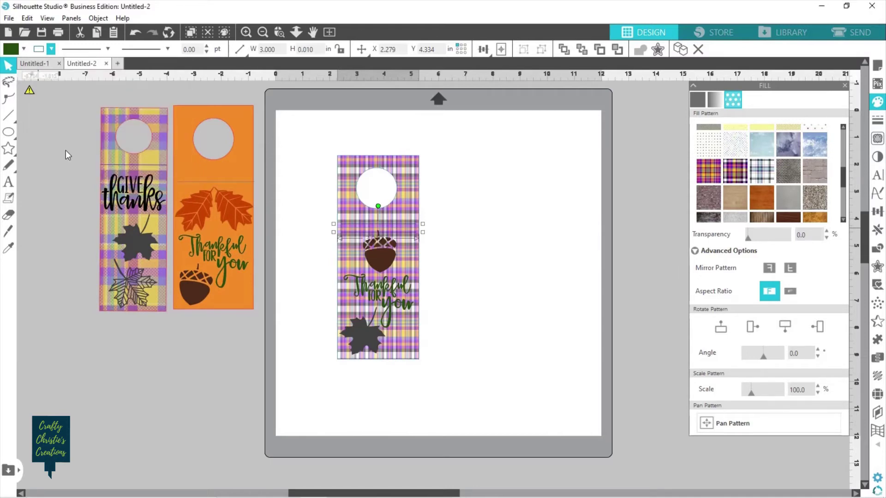
click(207, 46)
click(206, 46)
click(206, 46)
click(206, 46)
click(207, 46)
click(500, 228)
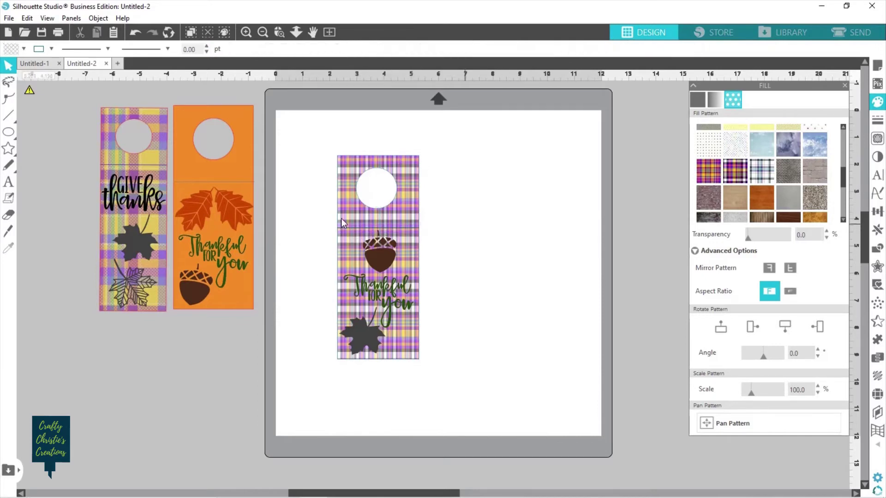
Fill the acorn, the "Thankful for You" lettering and the leaf on the plaid hanger with black
click(386, 263)
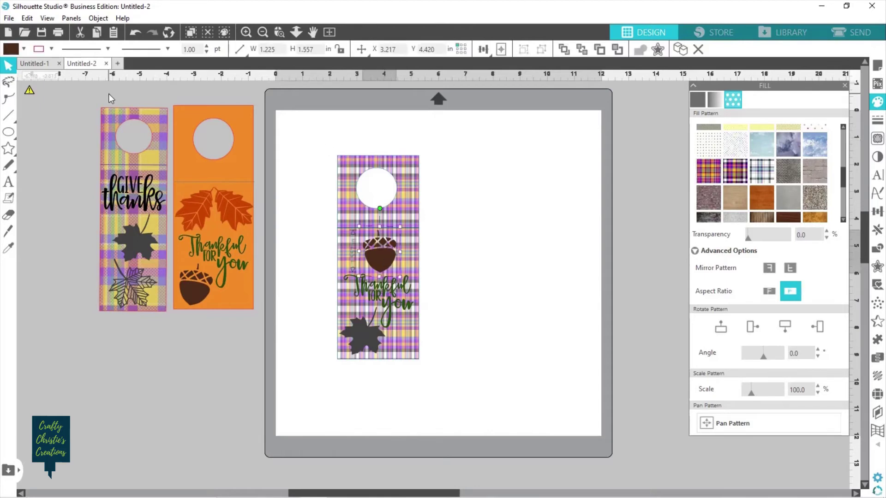
click(24, 49)
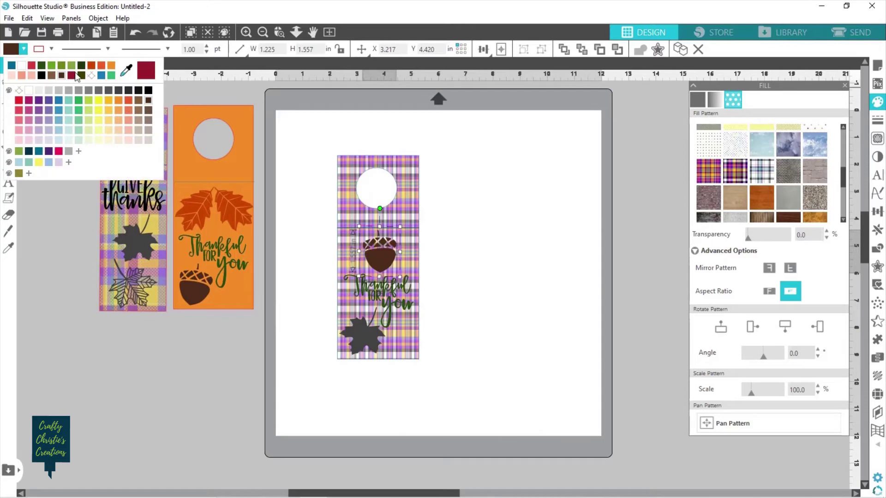
click(43, 76)
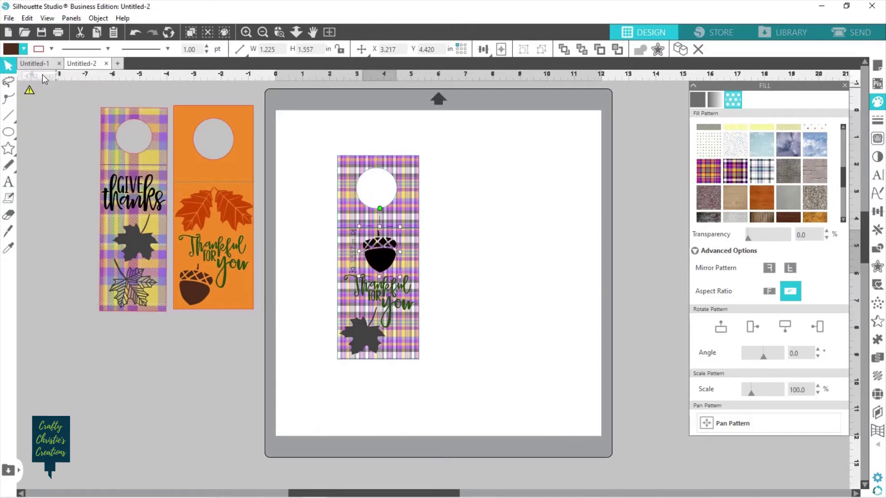
click(398, 312)
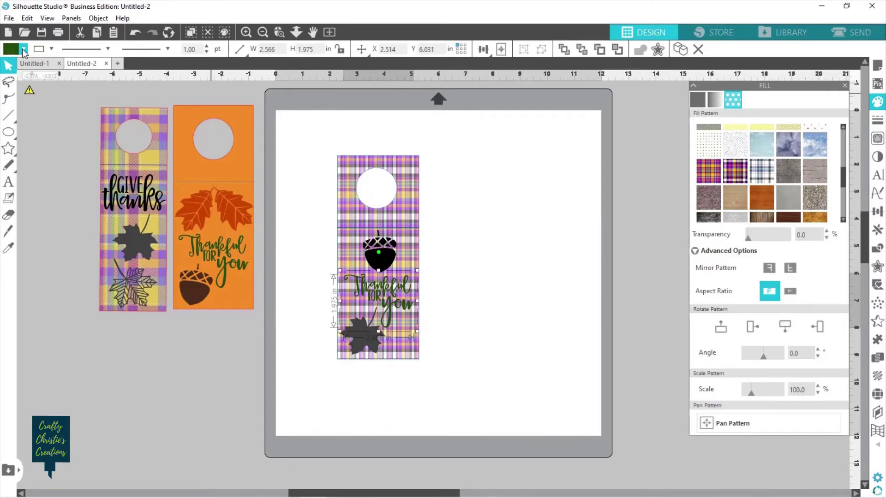
click(23, 50)
click(12, 67)
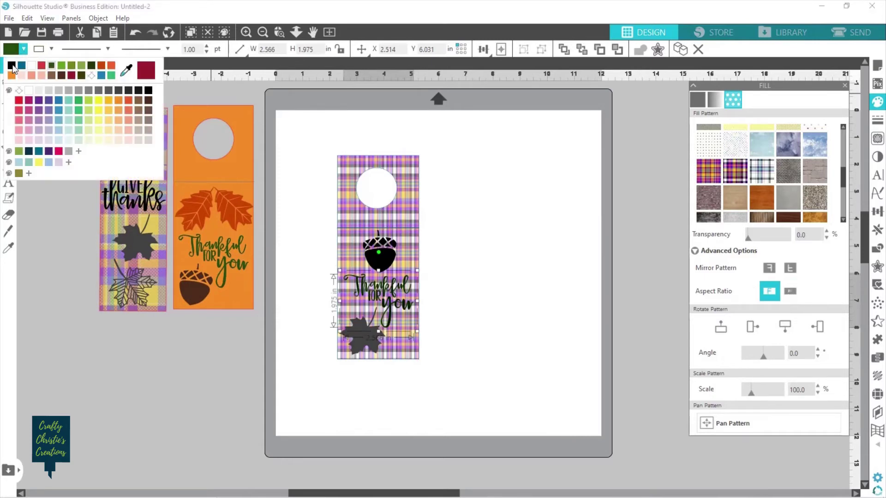
click(363, 349)
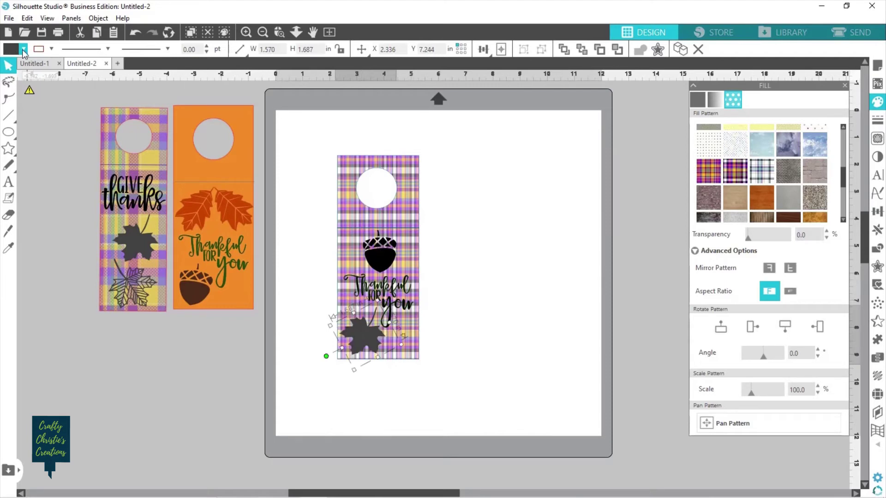
click(23, 50)
click(12, 67)
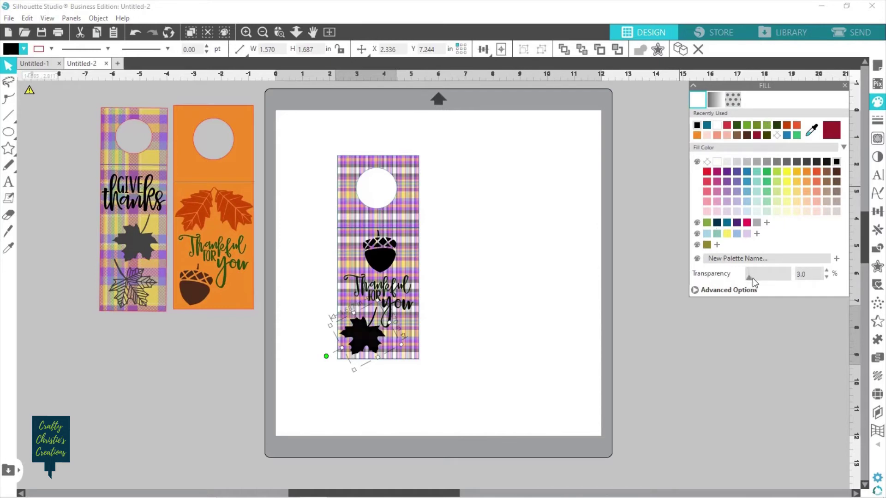
Make the leaf's black fill slightly transparent and set the acorn's fill transparency to 12%
drag(752, 278, 750, 281)
click(385, 261)
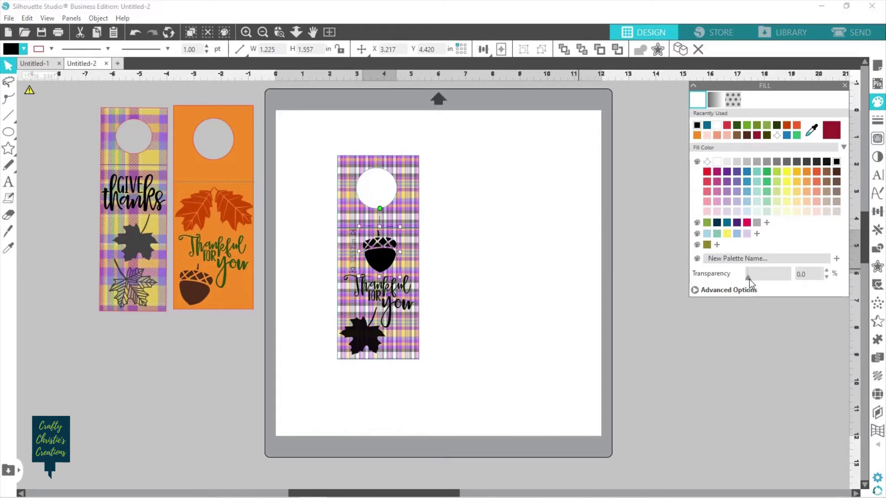
drag(749, 279, 752, 279)
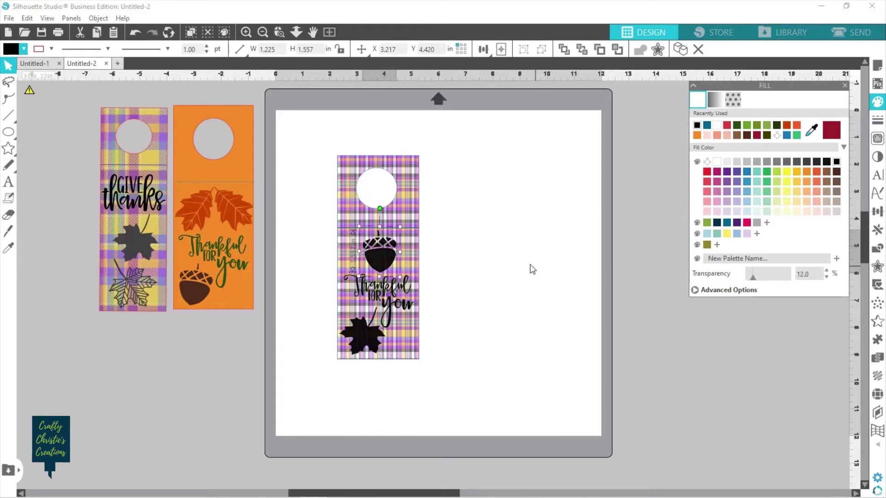
click(514, 261)
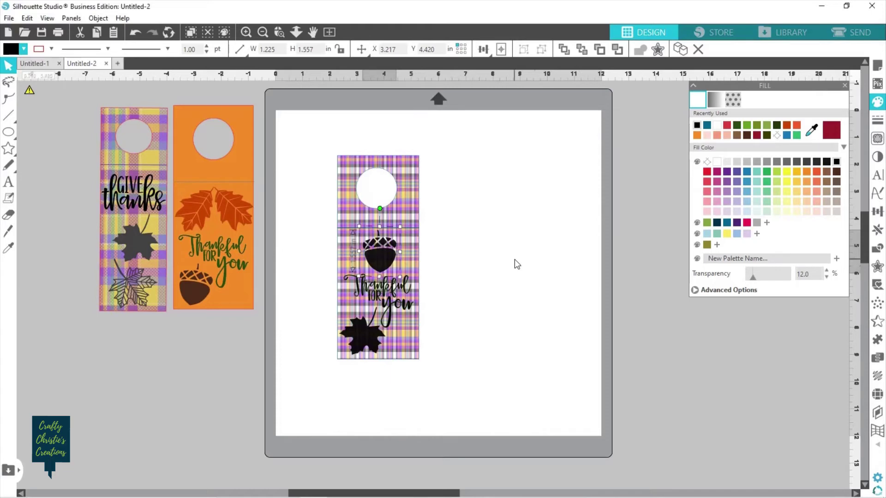
Thicken the outline of the "Thankful for You" lettering to 2.75 pt and recolor that outline black
click(403, 304)
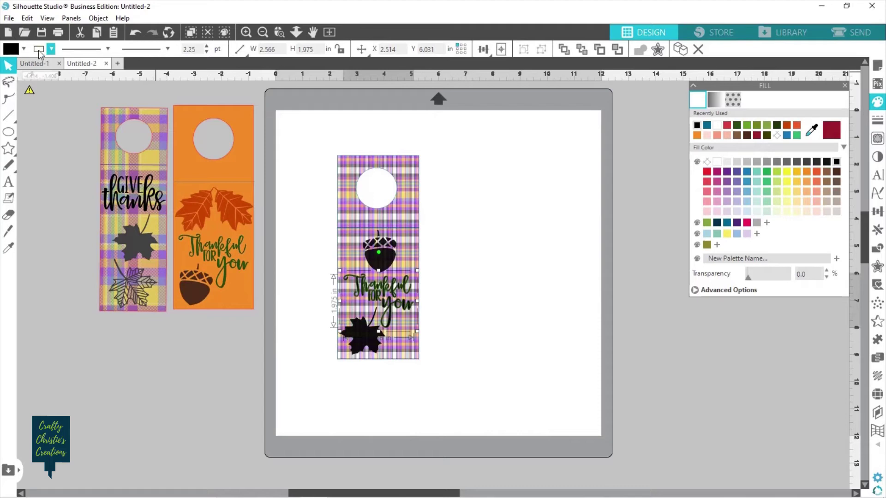
click(206, 46)
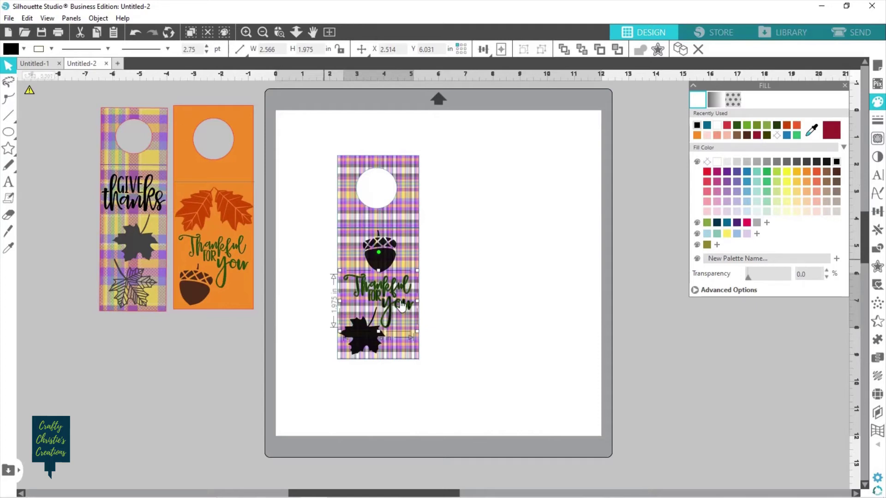
click(389, 290)
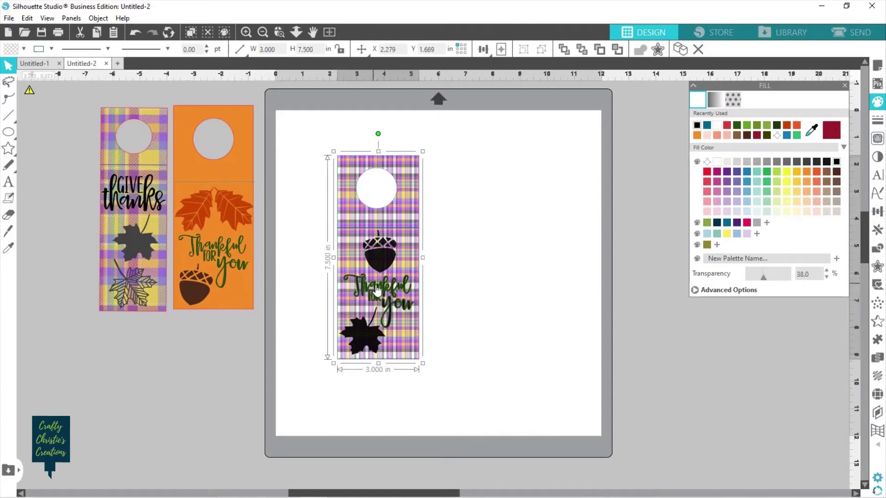
click(377, 290)
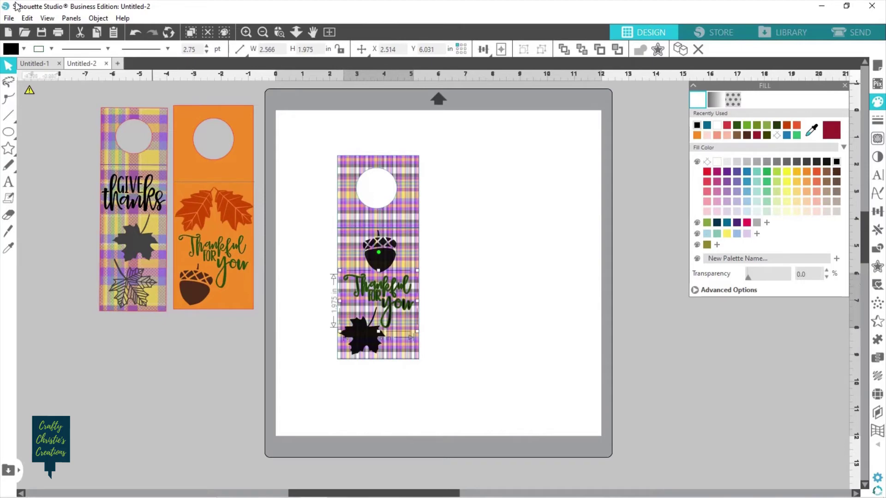
click(51, 49)
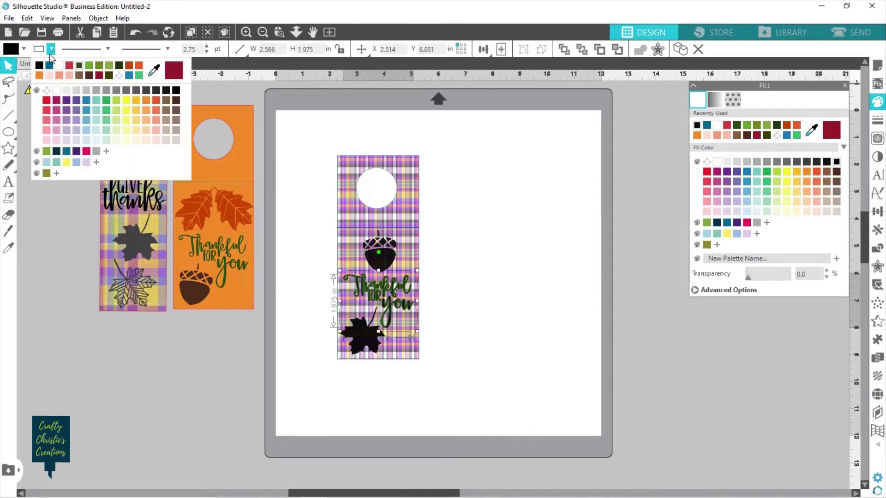
click(39, 65)
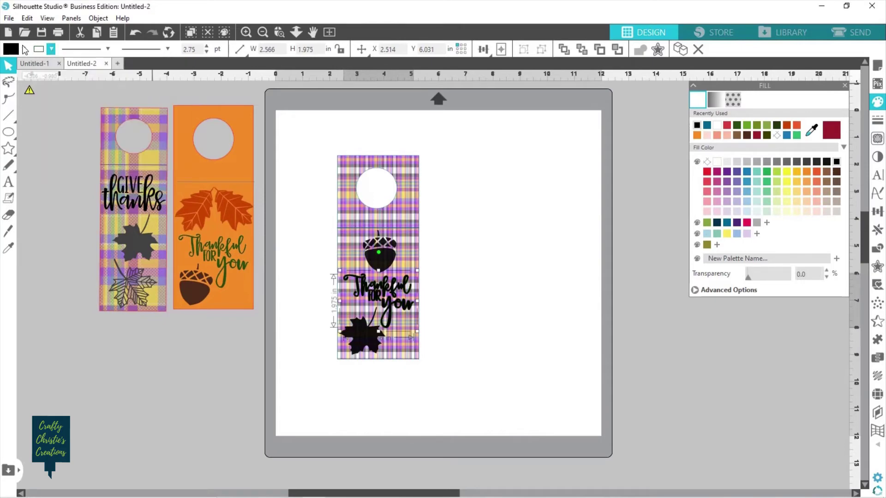
click(24, 49)
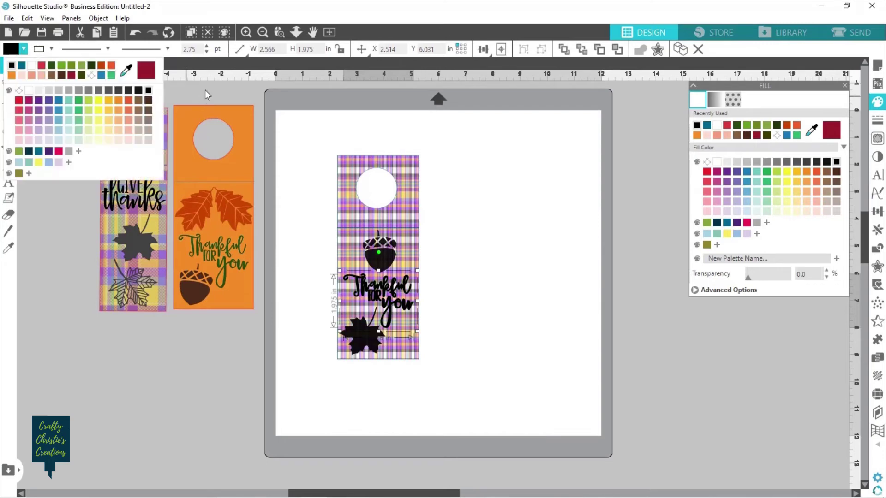
click(492, 274)
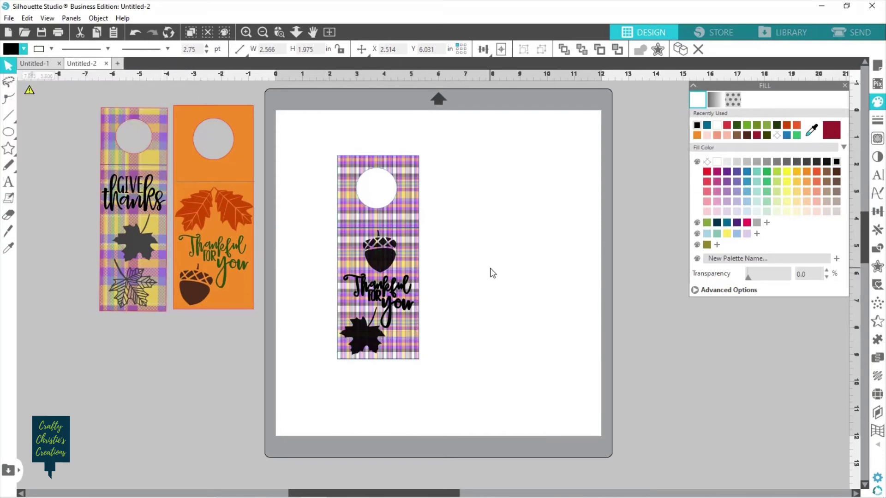
Set the outline thickness of the "Thankful for You" lettering to 2 pt and clear the selection
click(399, 290)
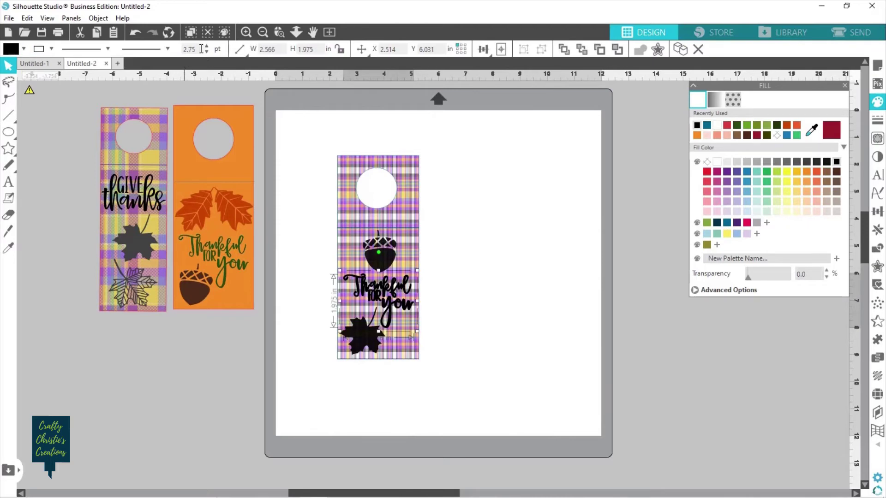
drag(198, 49, 179, 48)
text(2)
key(Return)
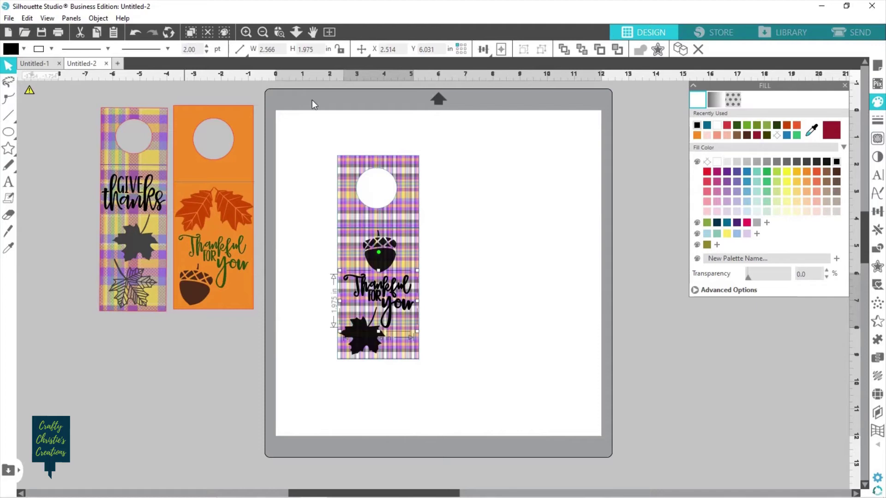
click(476, 271)
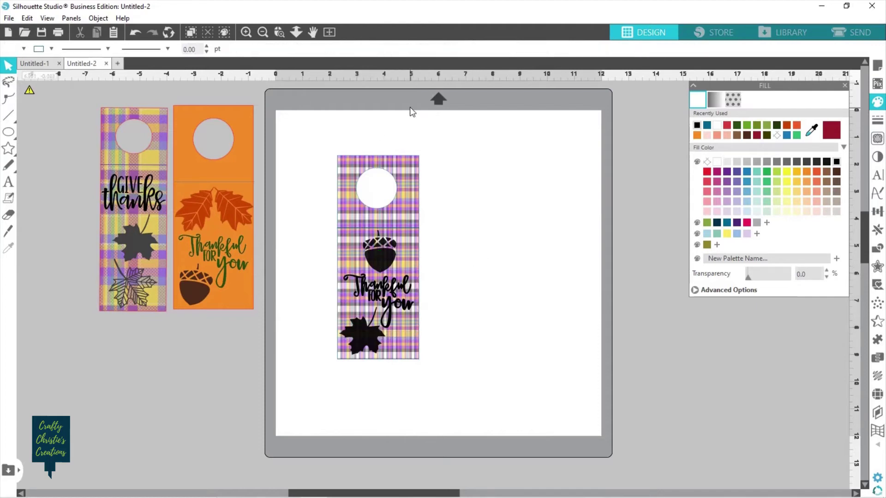
Recolor the plaid hanger's outline red and clear the selection
click(366, 161)
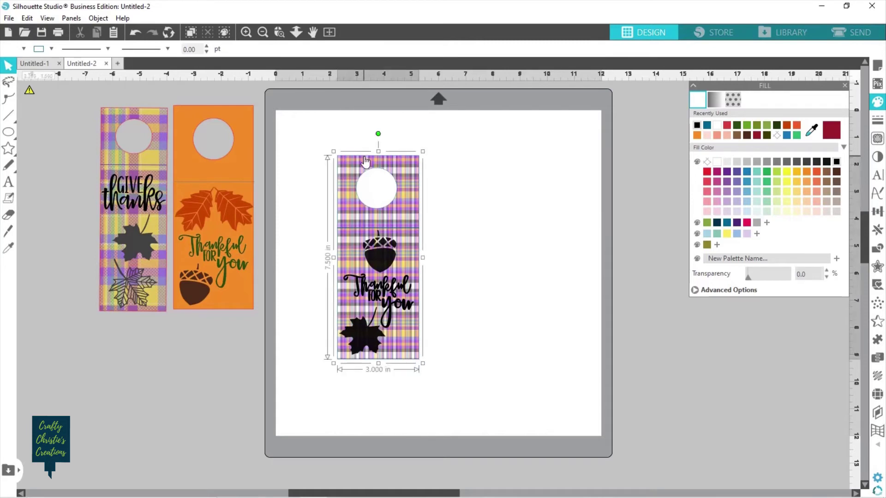
click(51, 49)
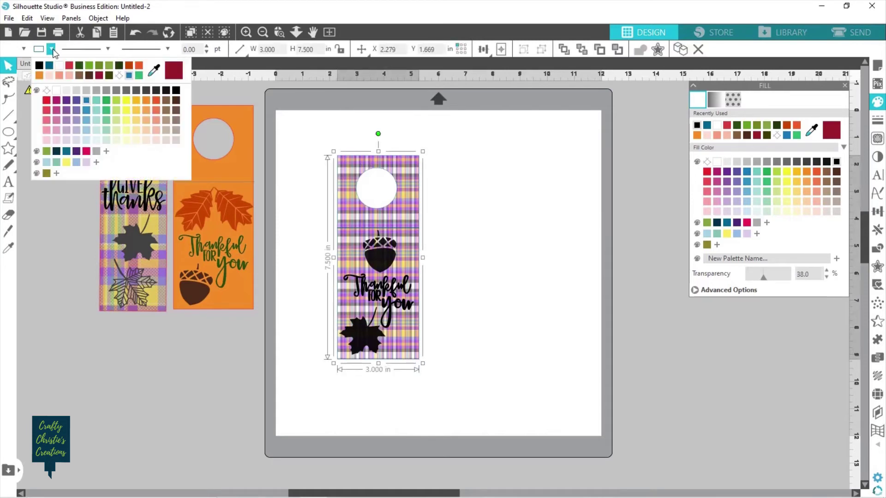
click(46, 100)
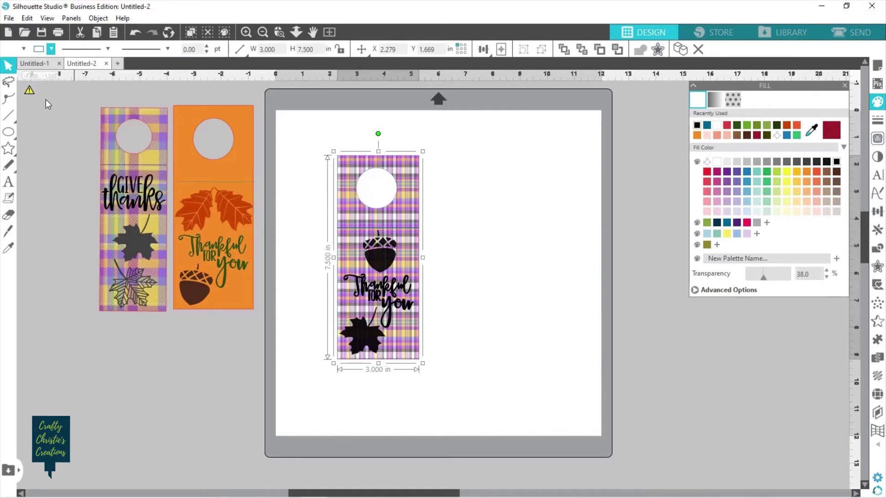
click(475, 261)
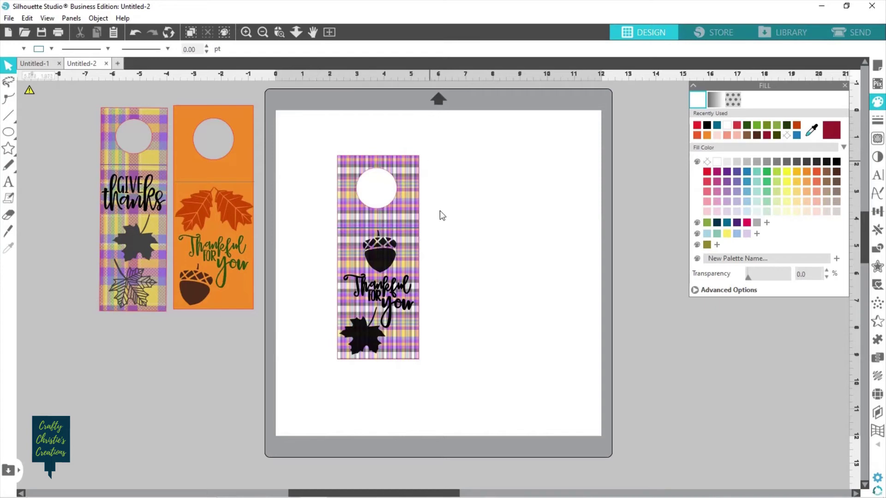
Group the plaid hanger with all its artwork and replicate it with Fill Page
drag(318, 139, 442, 363)
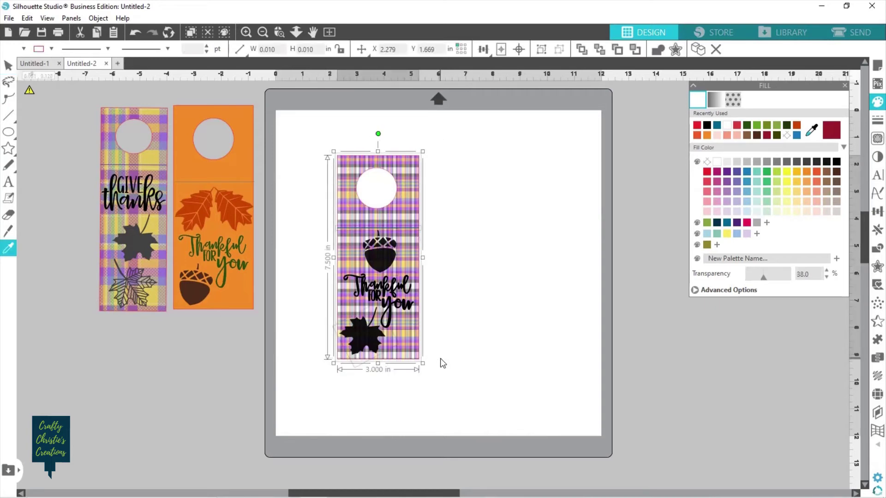
key(Escape)
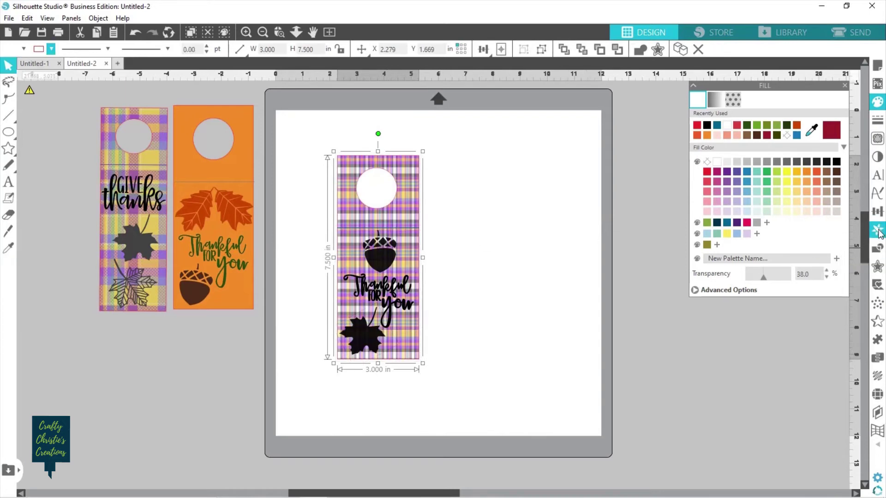
click(877, 230)
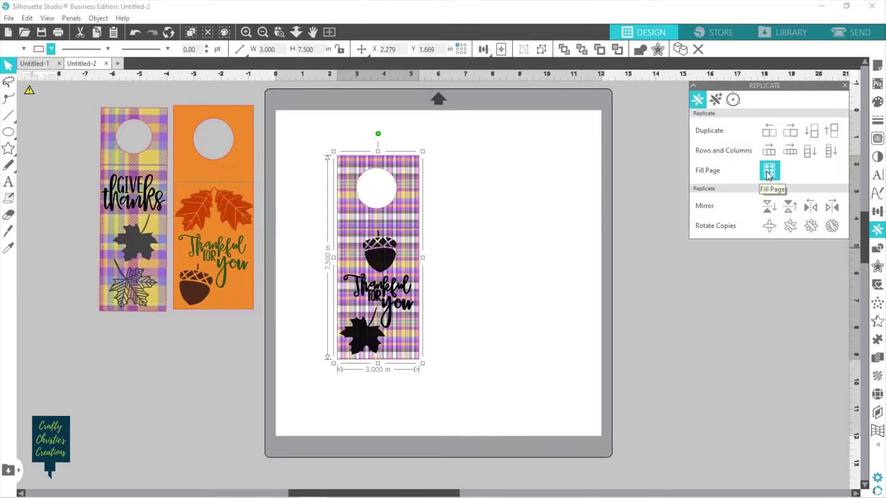
click(765, 170)
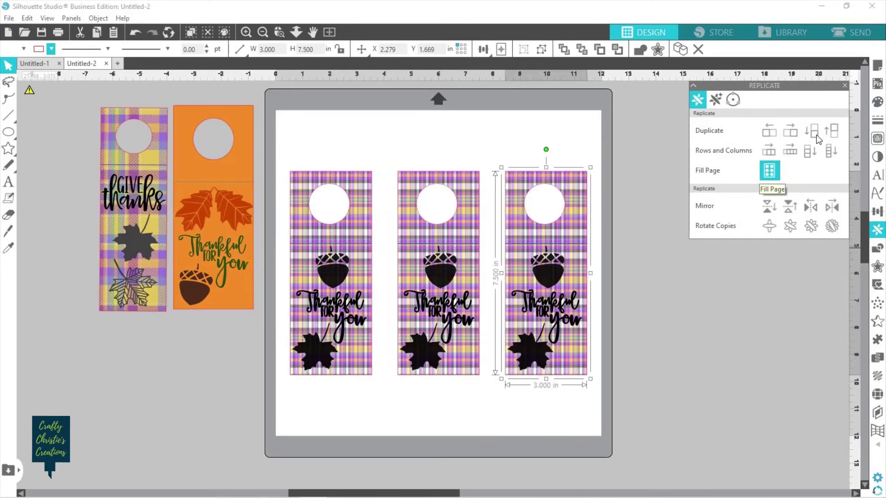
Change the page's media size to Letter (8.500 x 11.000 in)
click(879, 66)
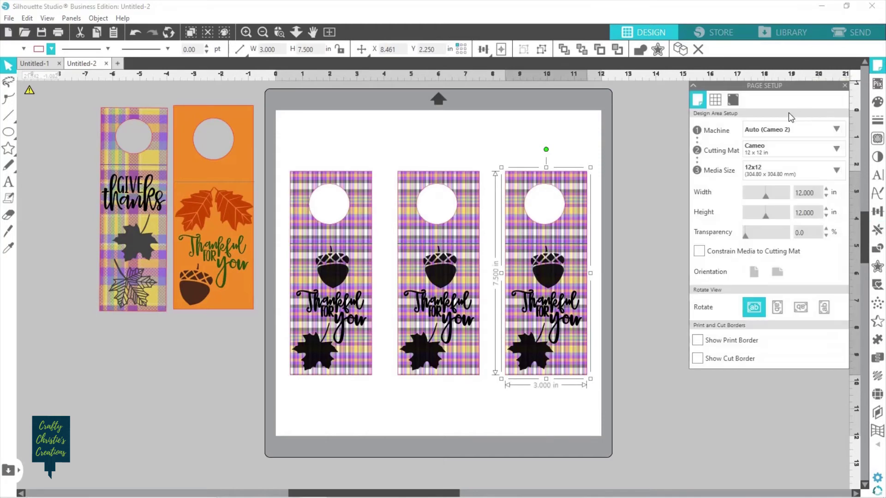
click(779, 171)
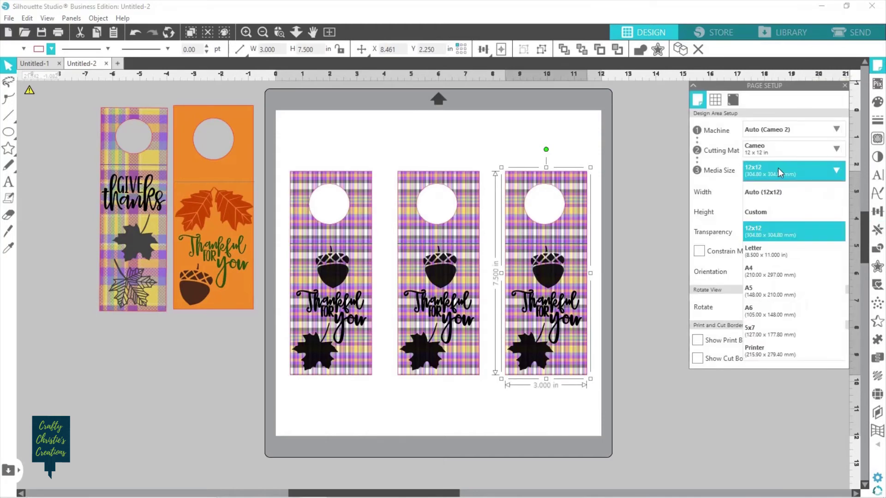
click(764, 252)
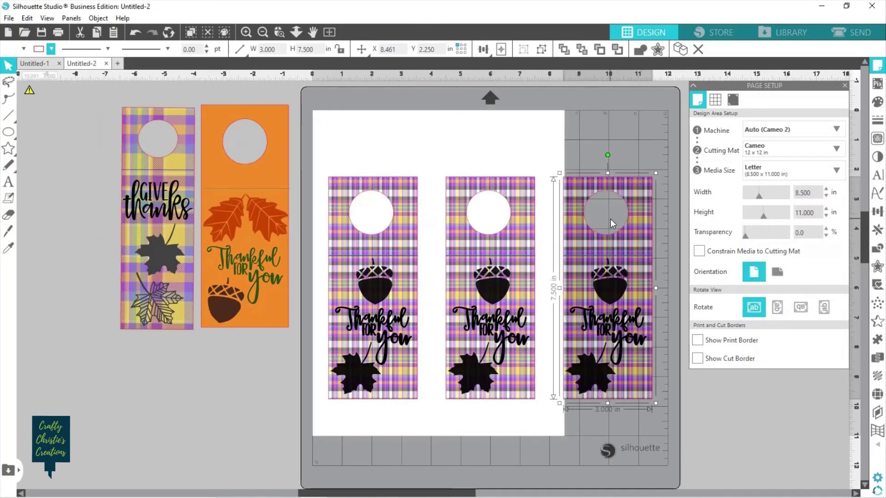
Delete the third hanger lying off the Letter page and move the first hanger to the page's upper-left corner
click(611, 219)
drag(636, 248, 645, 203)
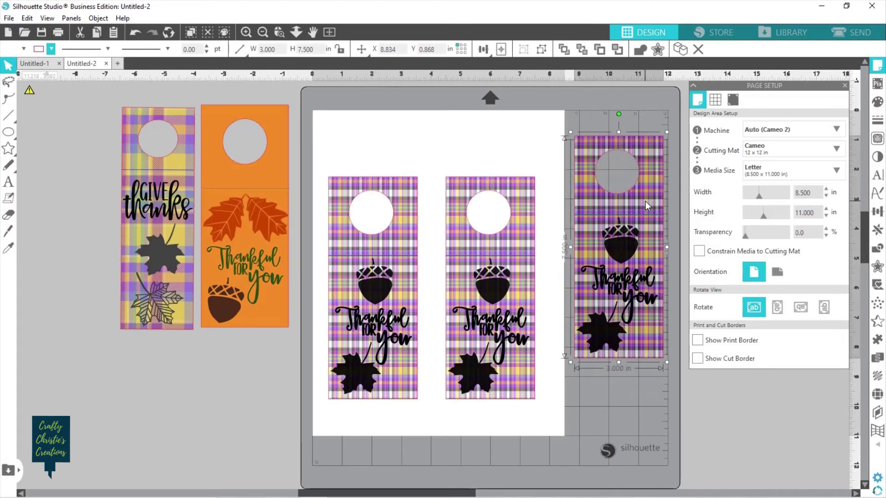
key(Delete)
drag(379, 266, 374, 210)
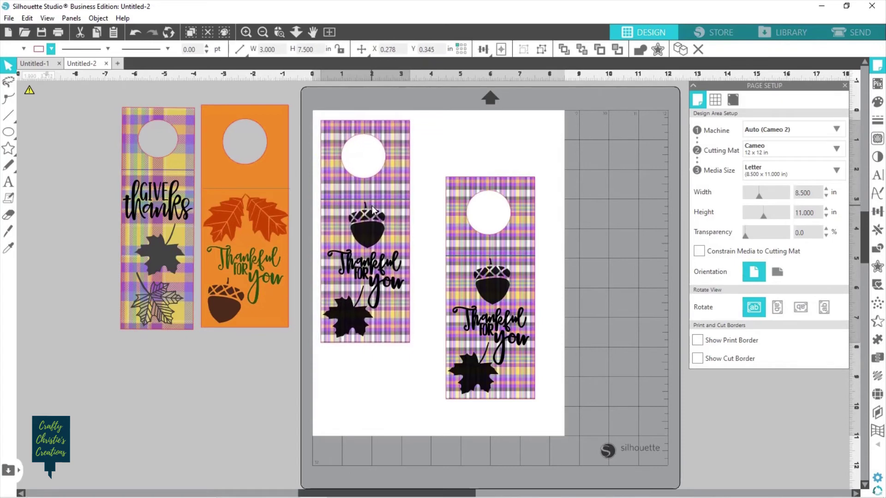
click(672, 300)
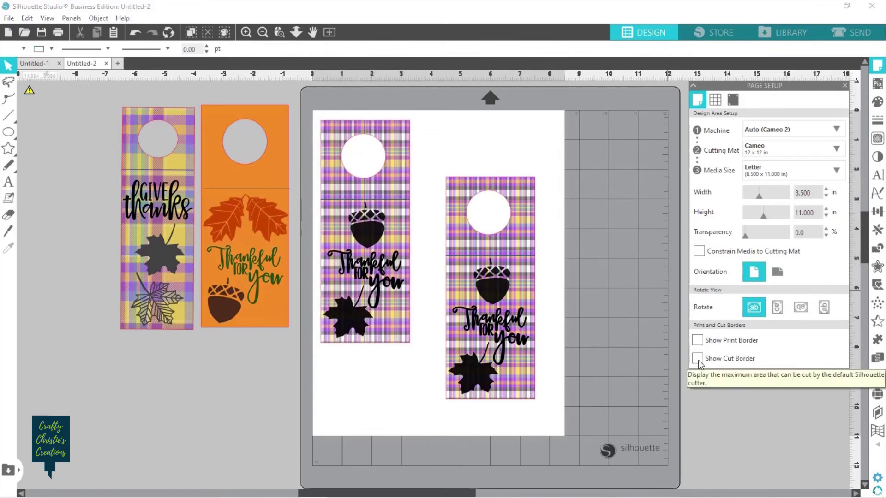
Show the print and cut borders and move both plaid hangers side by side within them
click(697, 359)
click(698, 341)
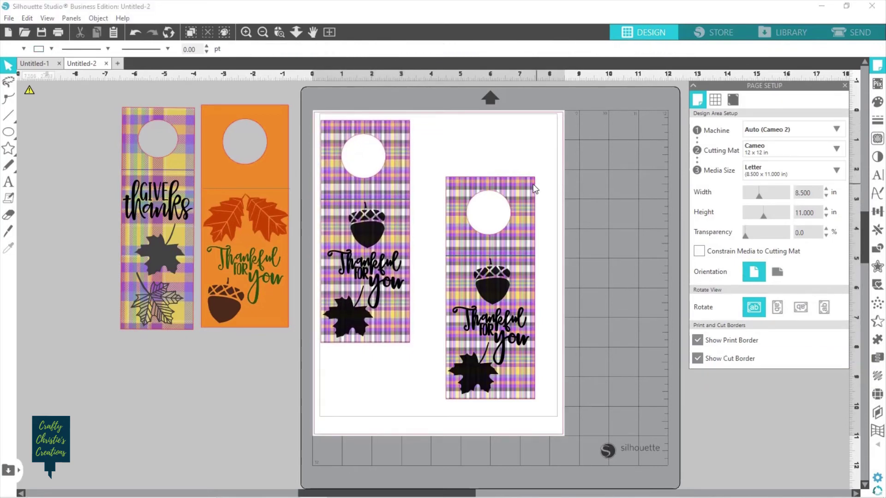
drag(389, 210, 389, 203)
drag(510, 286, 502, 247)
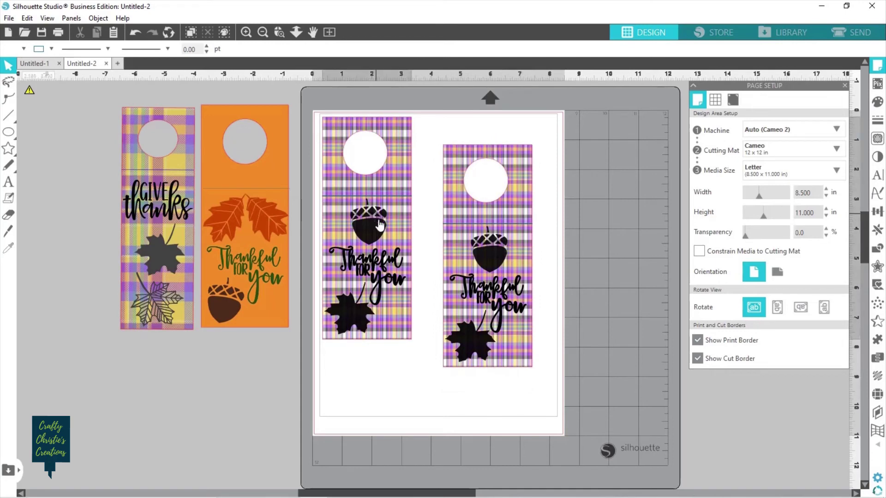
drag(379, 212, 398, 241)
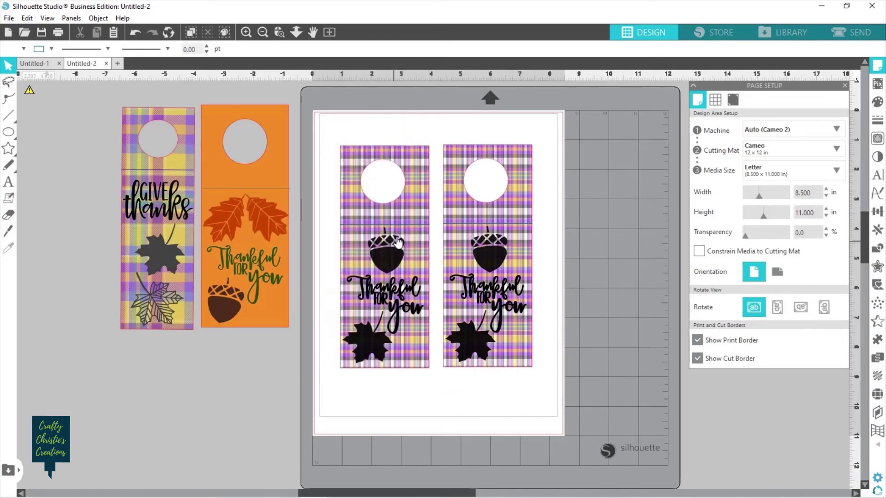
Turn on registration marks and set the left, top and right insets to 0.394 in and the bottom inset to 0.750 in
click(734, 102)
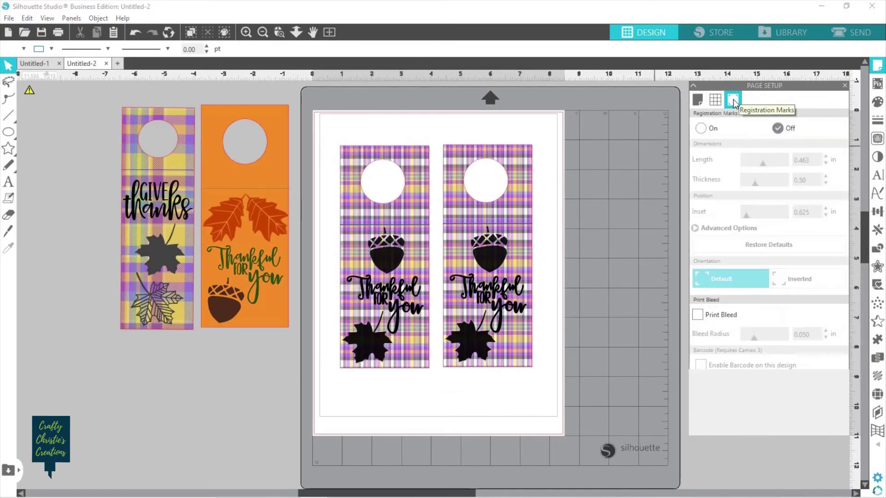
click(701, 129)
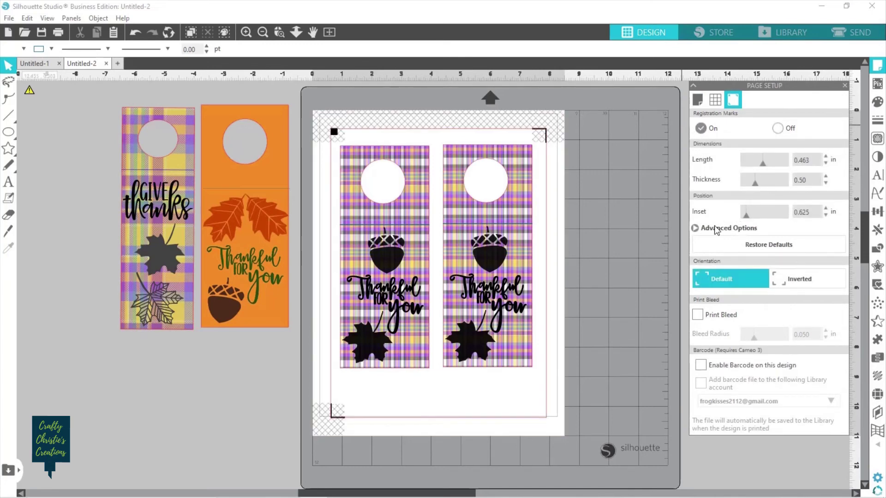
click(694, 228)
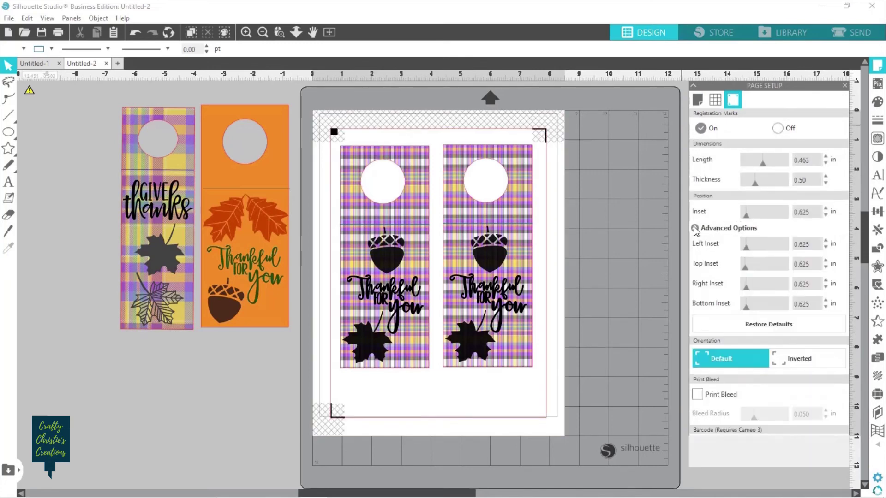
drag(744, 247, 725, 288)
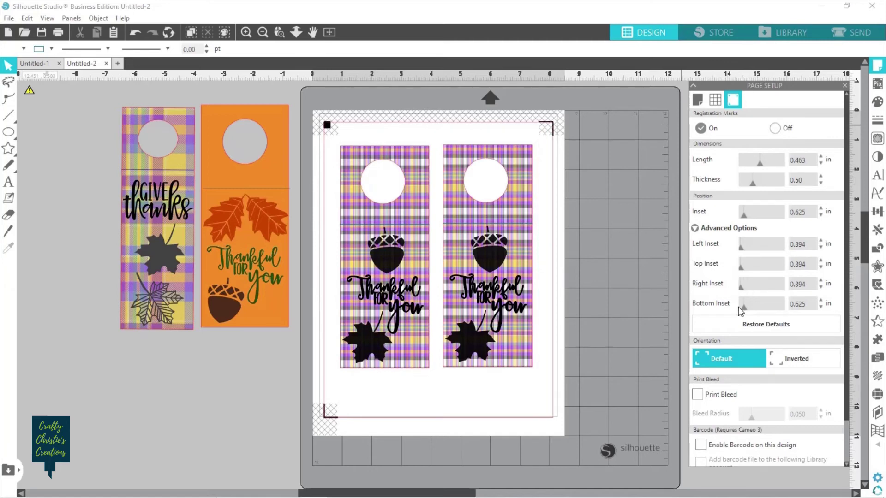
drag(745, 307, 745, 308)
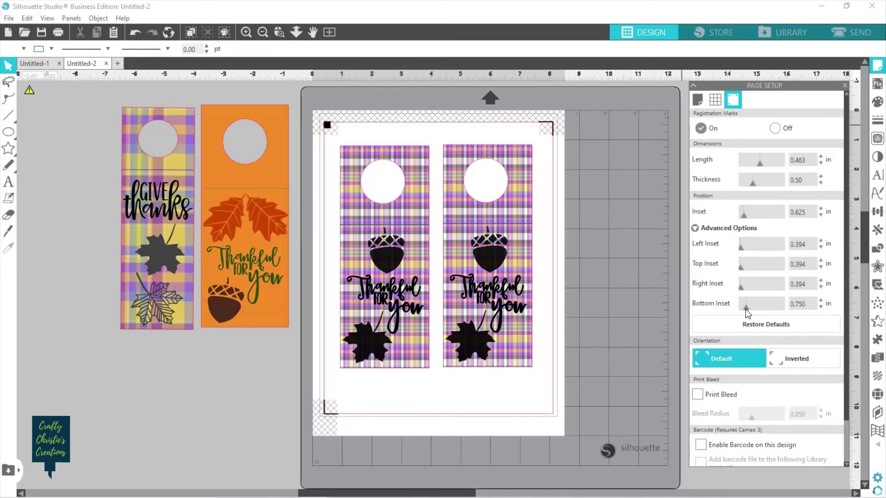
Move both plaid hangers up near the page's upper edge, level with each other inside the registration marks
drag(391, 260, 380, 252)
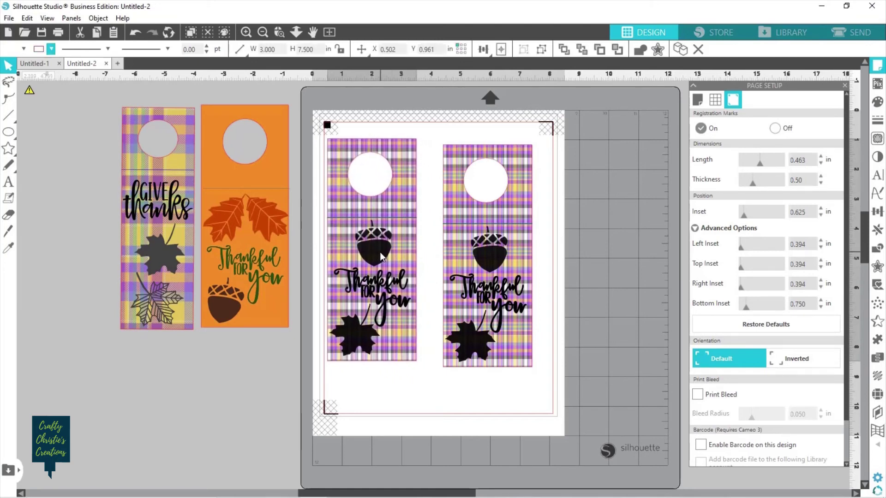
drag(505, 284, 510, 264)
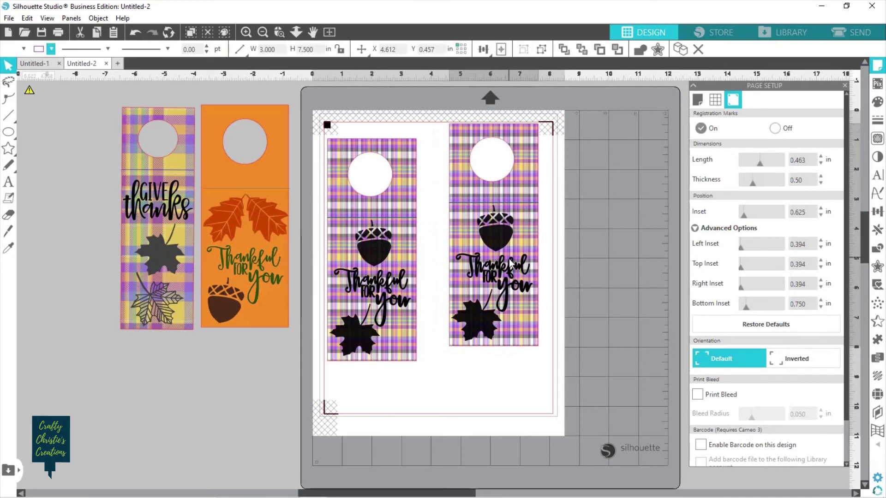
drag(394, 274, 407, 260)
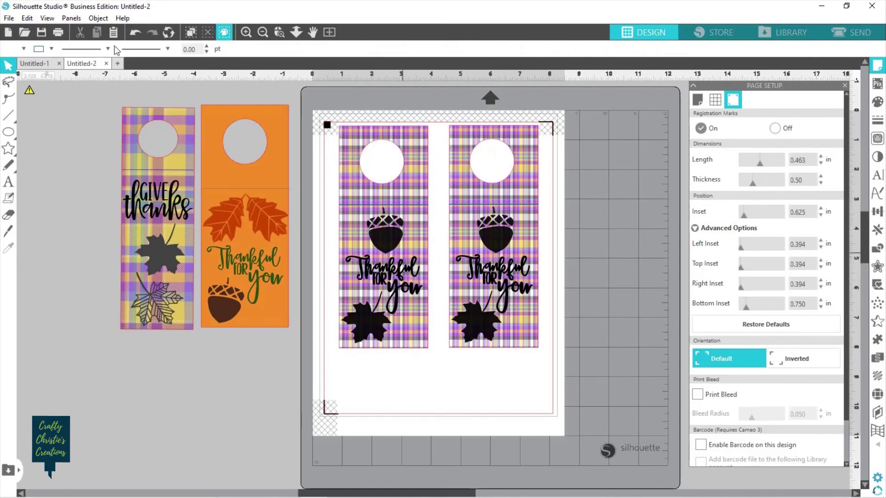
Try rotating the first plaid hanger by 90° clockwise and laying it across the lower part of the page
click(98, 18)
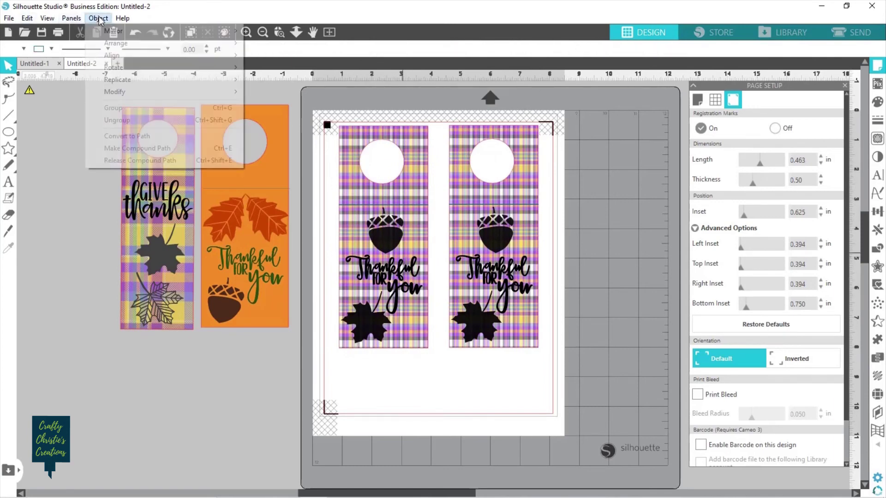
mouse_move(120, 73)
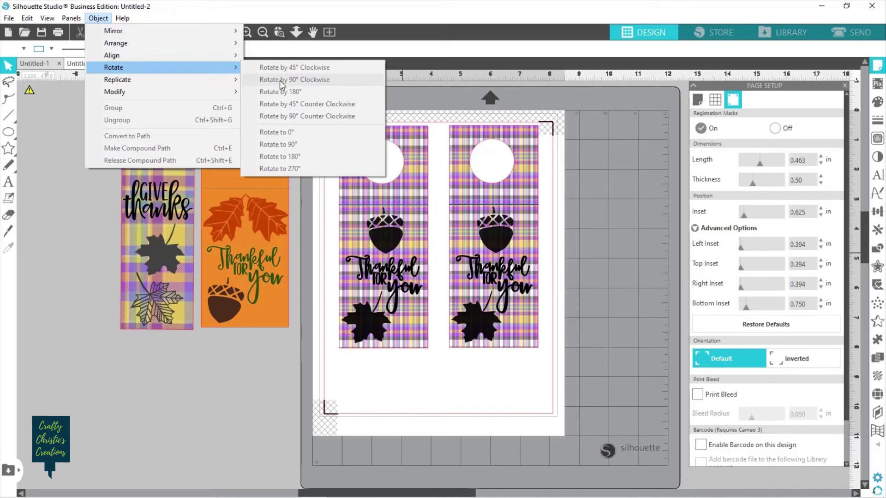
click(395, 269)
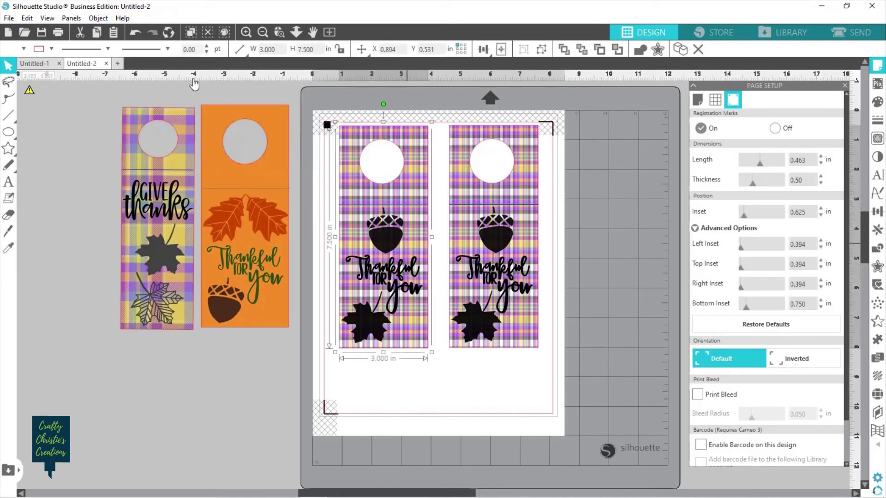
click(98, 18)
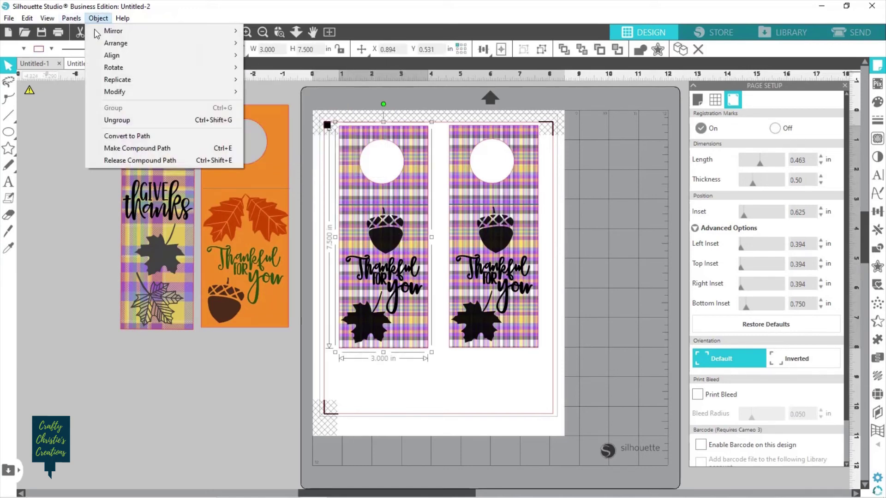
mouse_move(121, 68)
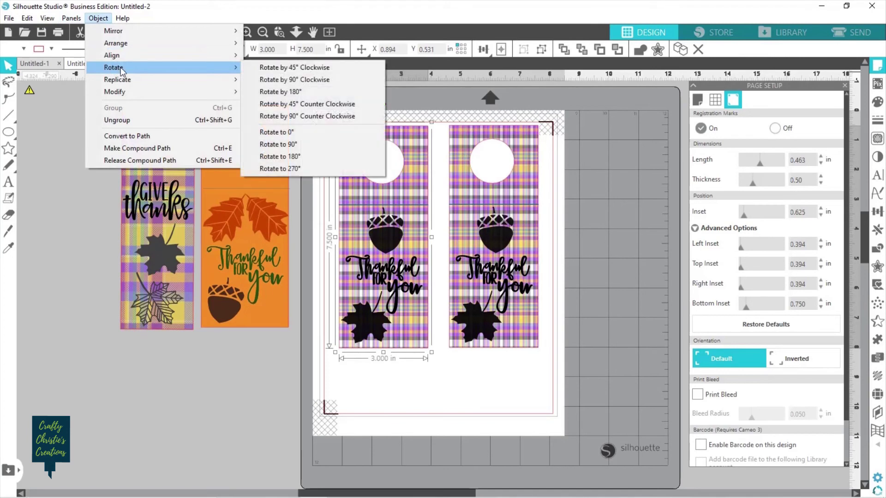
click(267, 80)
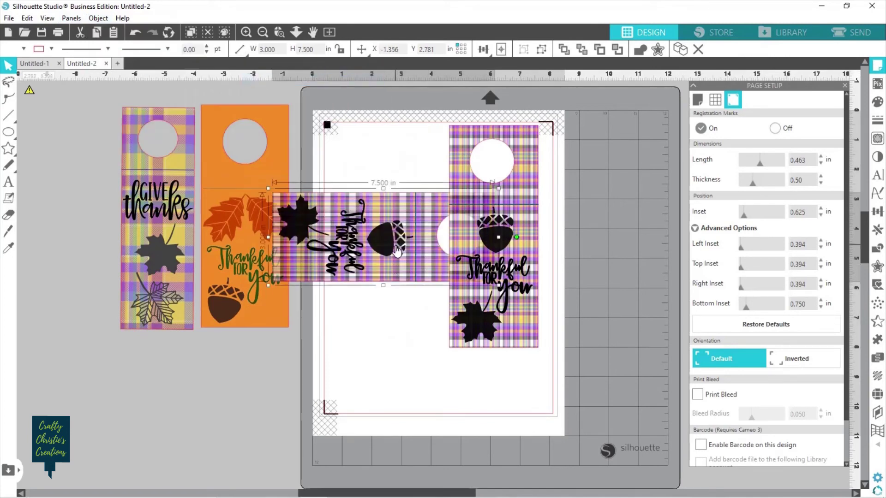
drag(407, 254, 455, 375)
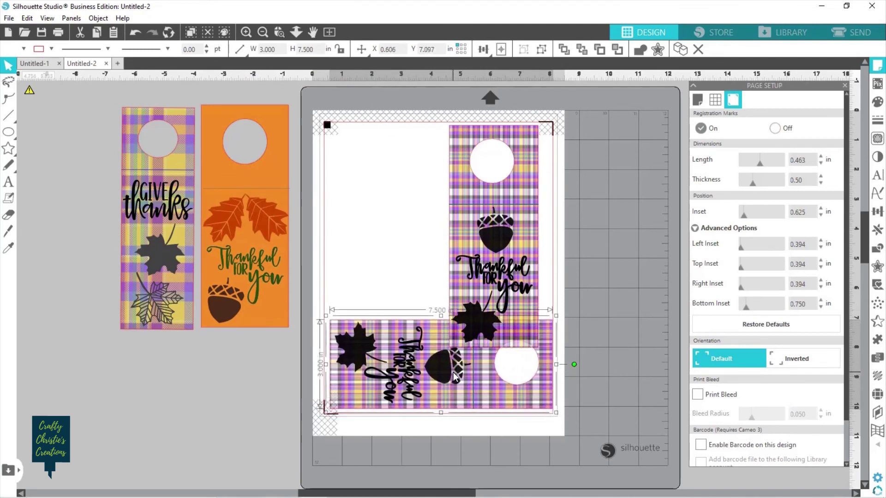
Undo the first hanger's move and its 90° rotation
key(i)
key(ctrl+z)
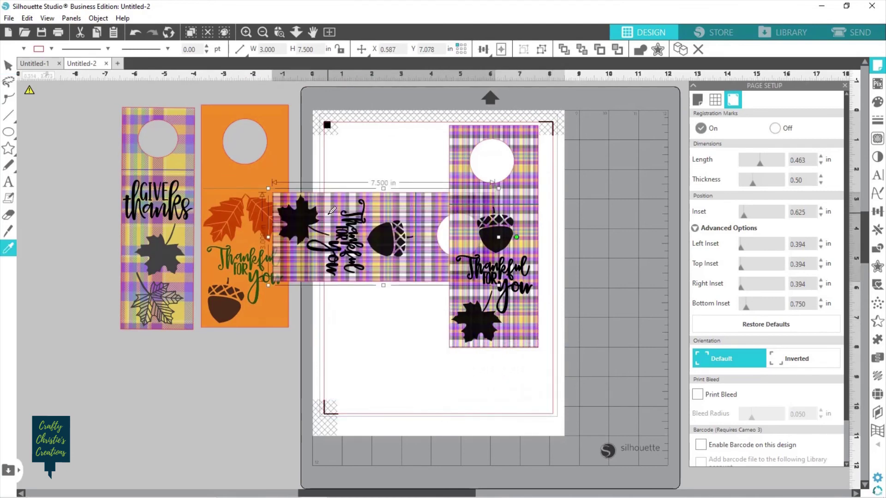
key(ctrl+z)
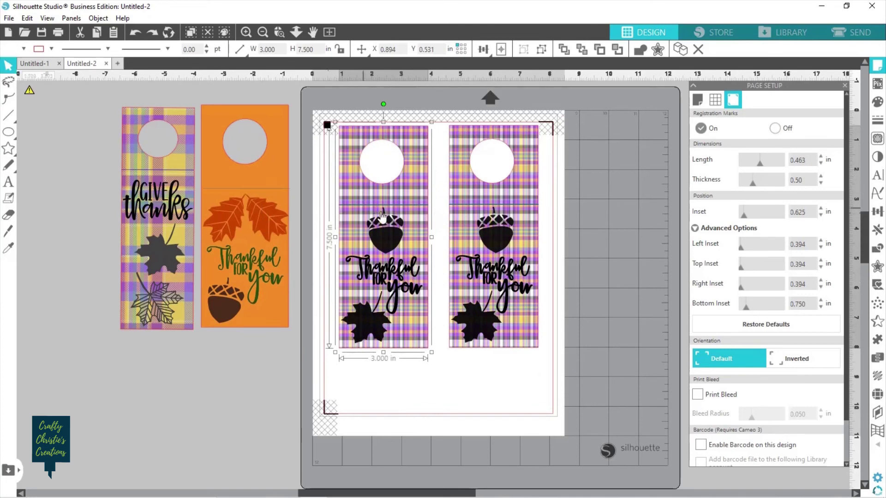
Move both plaid hangers slightly lower and closer together, clear of the hatched registration areas, and clear the selection
drag(382, 218, 385, 228)
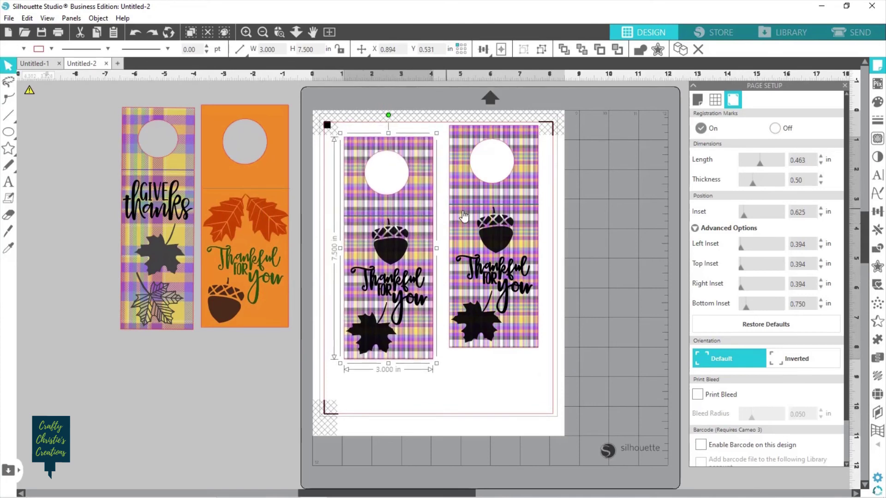
drag(460, 213, 458, 223)
click(592, 216)
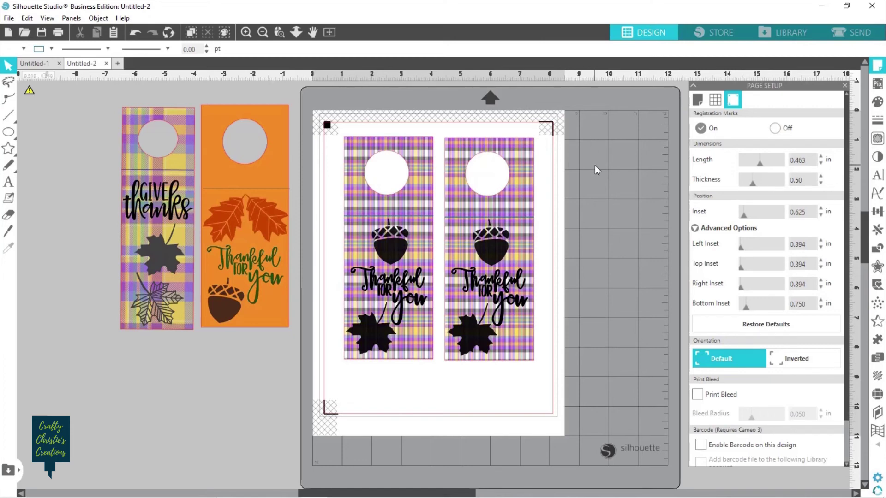
Set up the job for sending by line color and turn off cutting for the green, light blue, black and RGB (10,10,255) lines
click(847, 31)
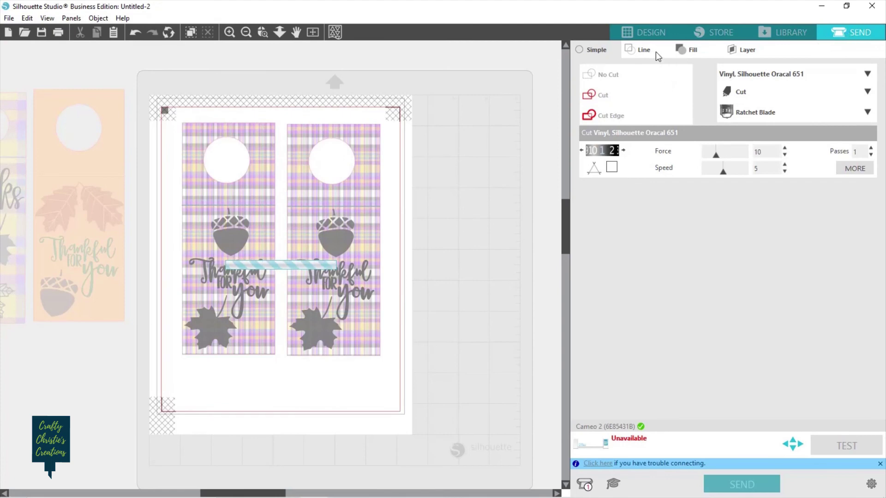
click(641, 50)
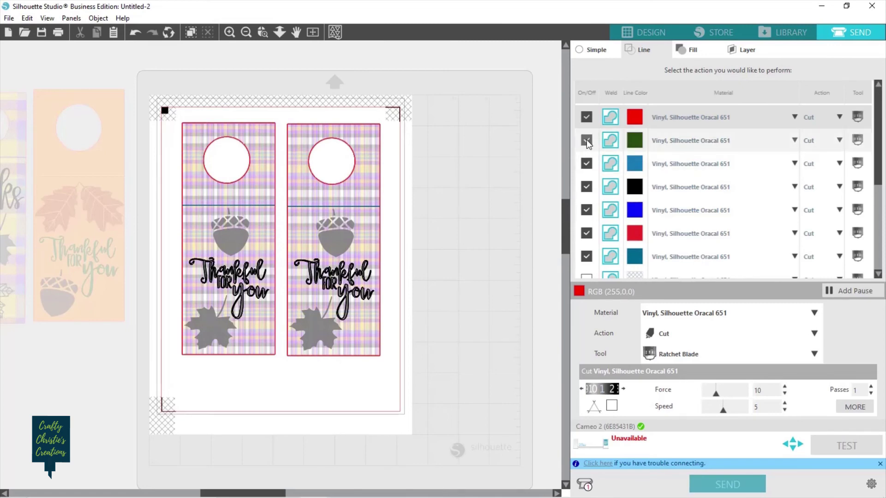
click(586, 189)
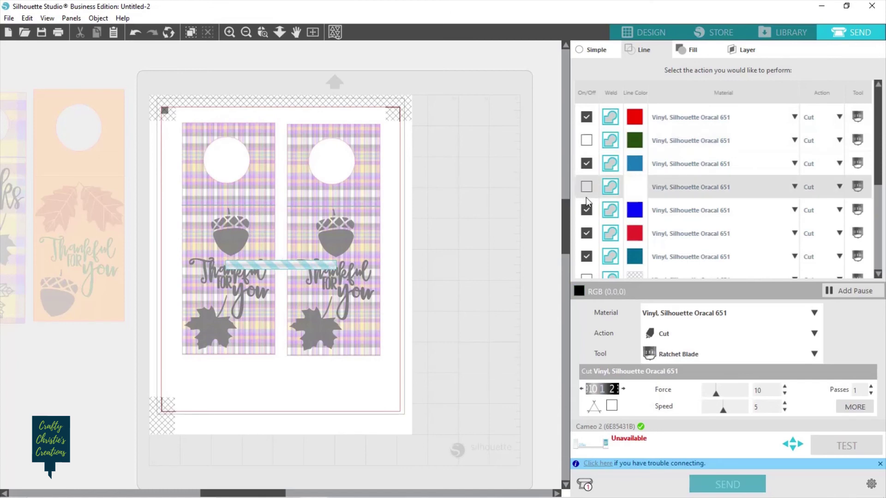
click(587, 162)
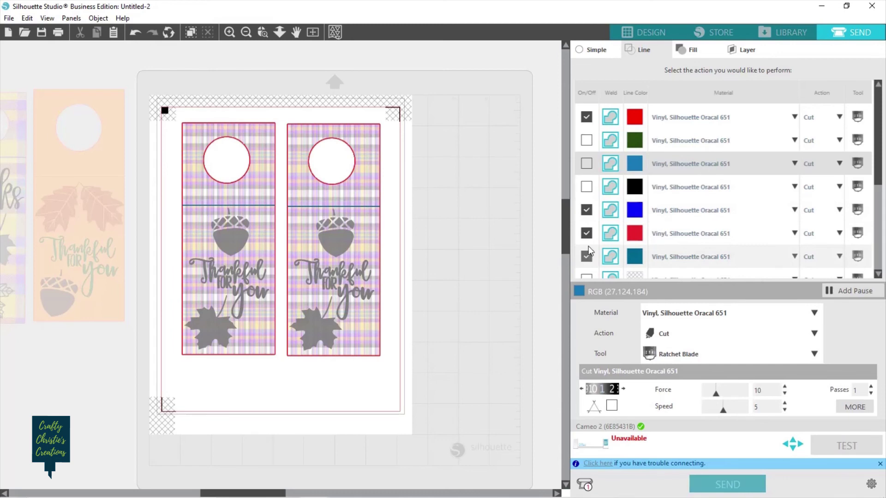
click(587, 211)
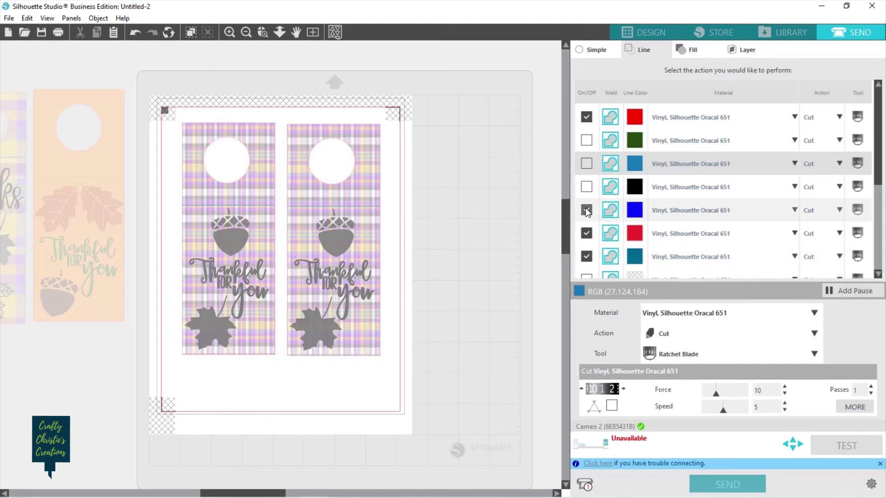
click(586, 211)
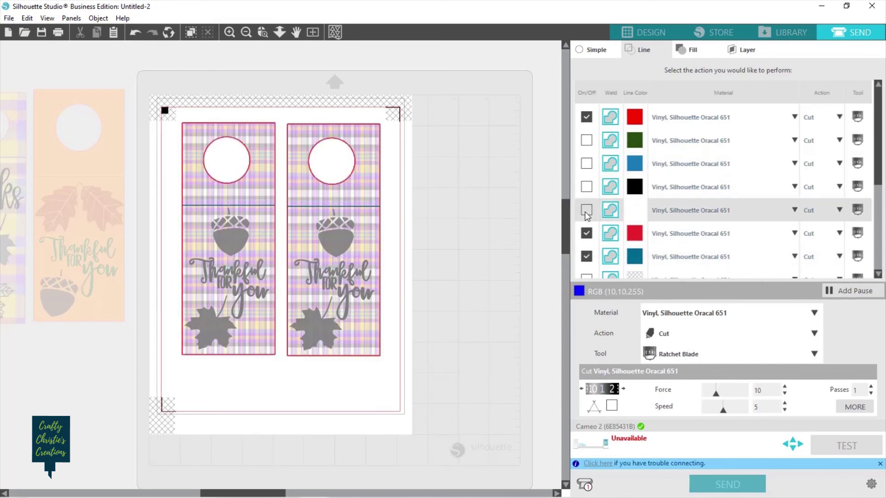
Turn off cutting for the bright red first line color and leave the RGB (237,37,43) hanger outline set to cut
click(586, 233)
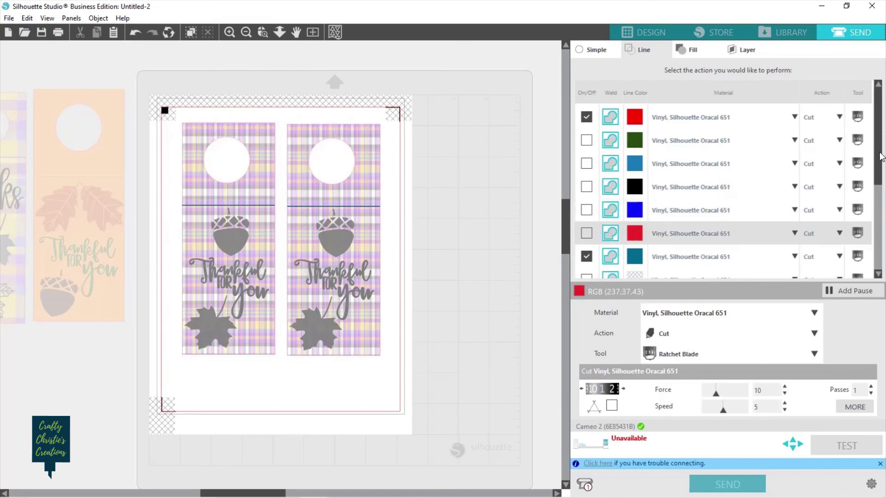
scroll(881, 168, down, 1)
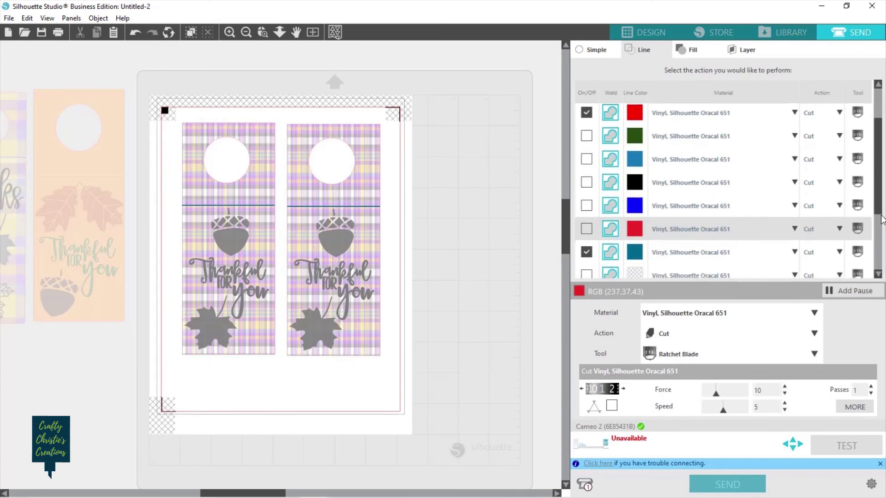
scroll(881, 208, down, 2)
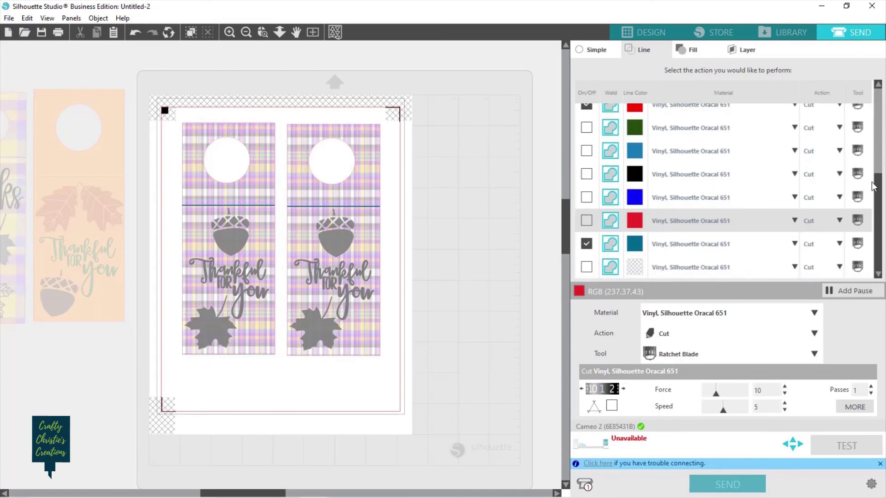
scroll(874, 187, up, 2)
click(584, 115)
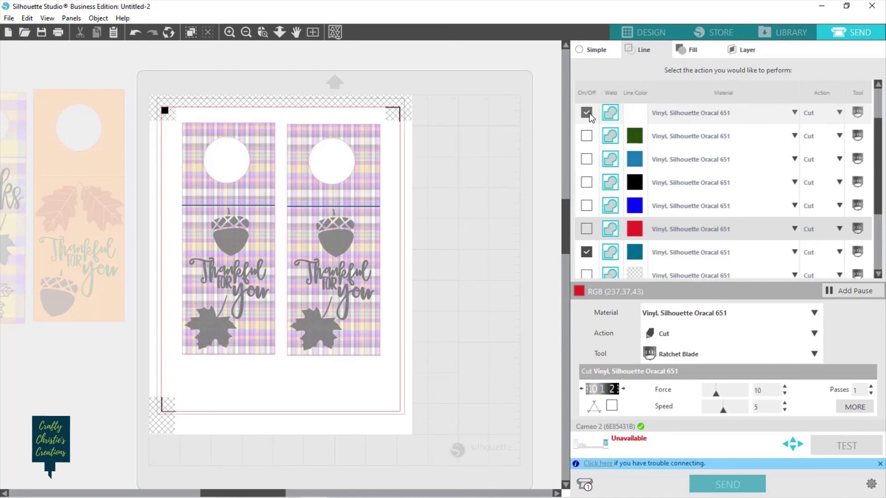
click(586, 229)
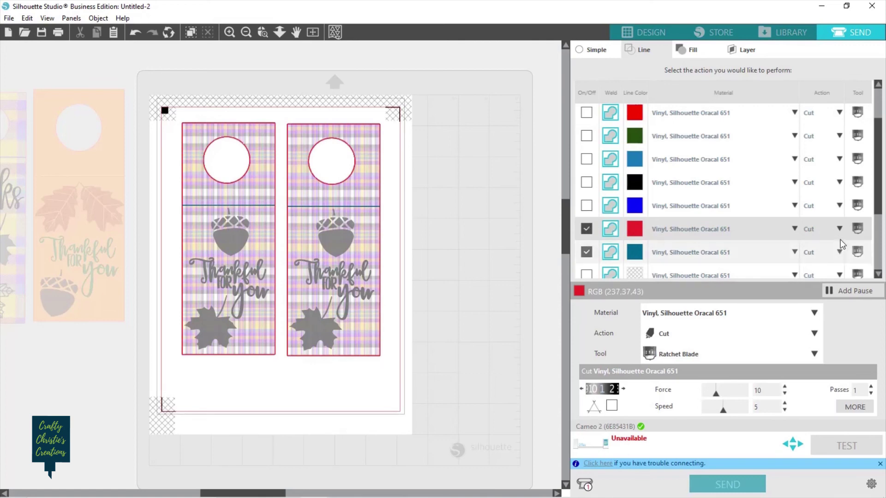
Add a pause after the RGB (237,37,43) hanger outline and check which actions are available for the teal RGB (0,105,145) line
click(841, 291)
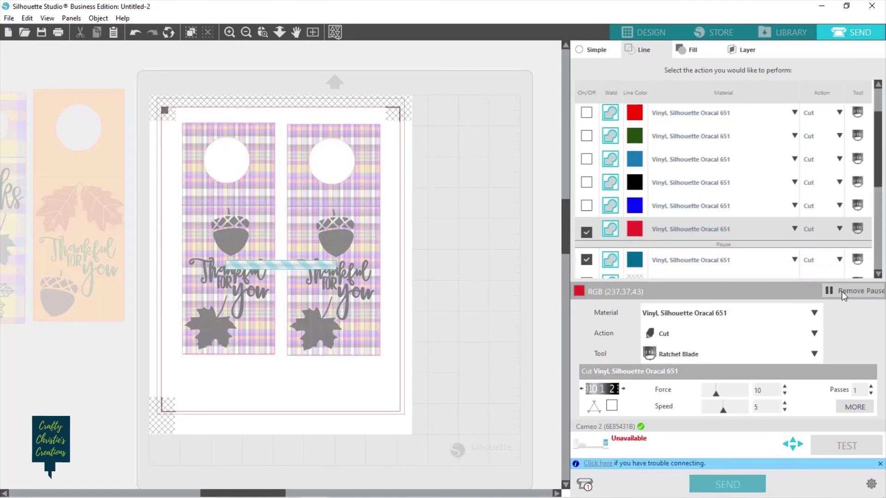
click(839, 261)
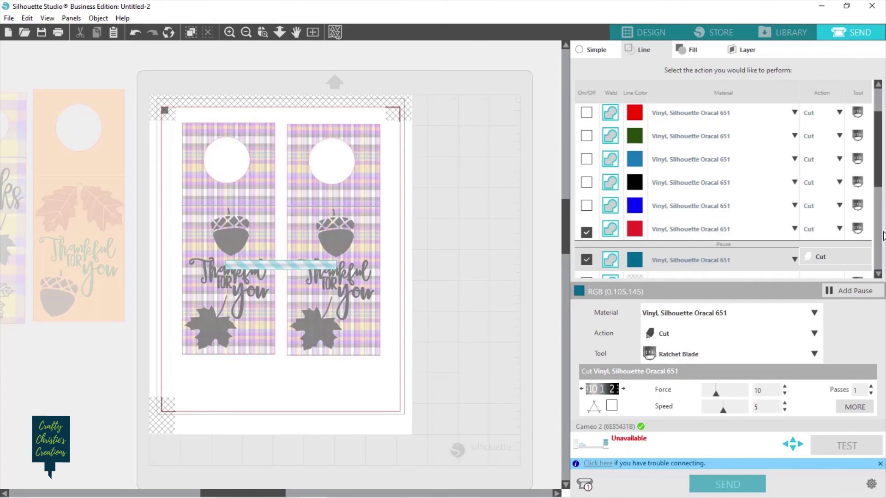
scroll(879, 233, down, 1)
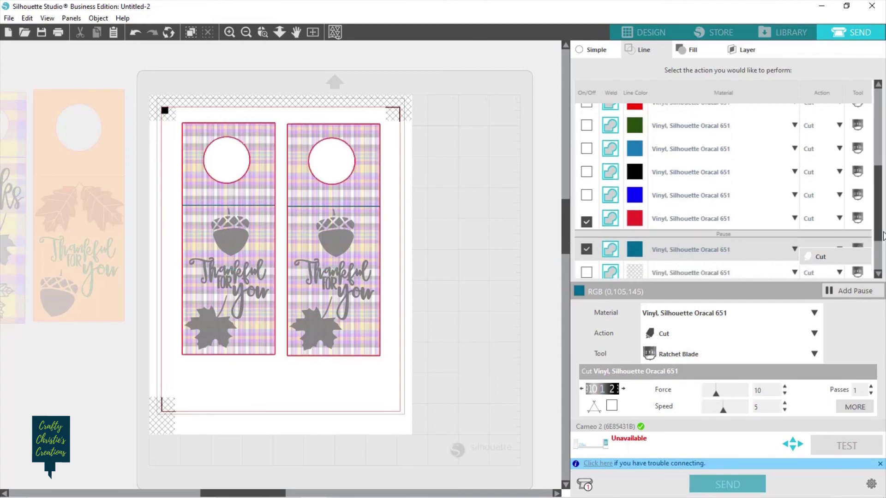
click(877, 273)
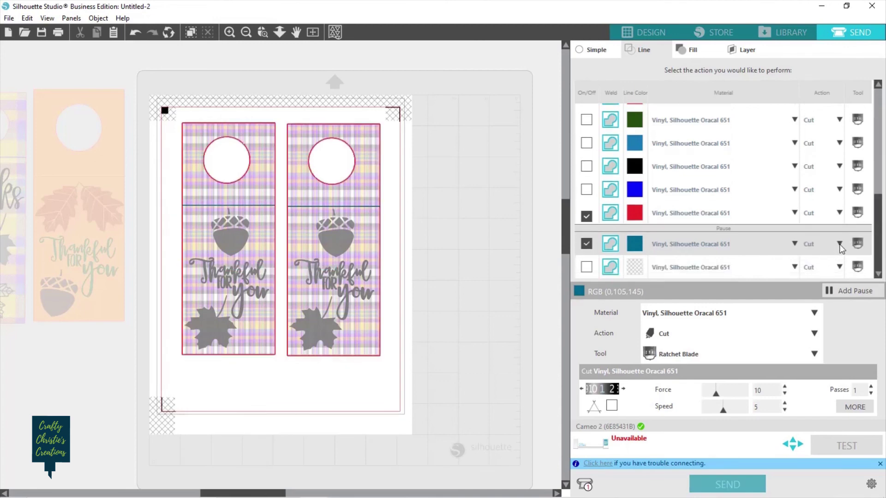
click(840, 244)
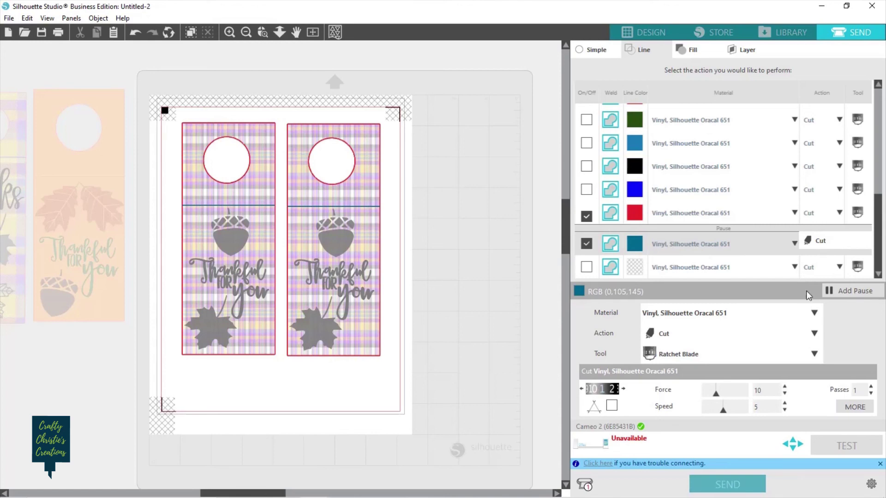
click(812, 333)
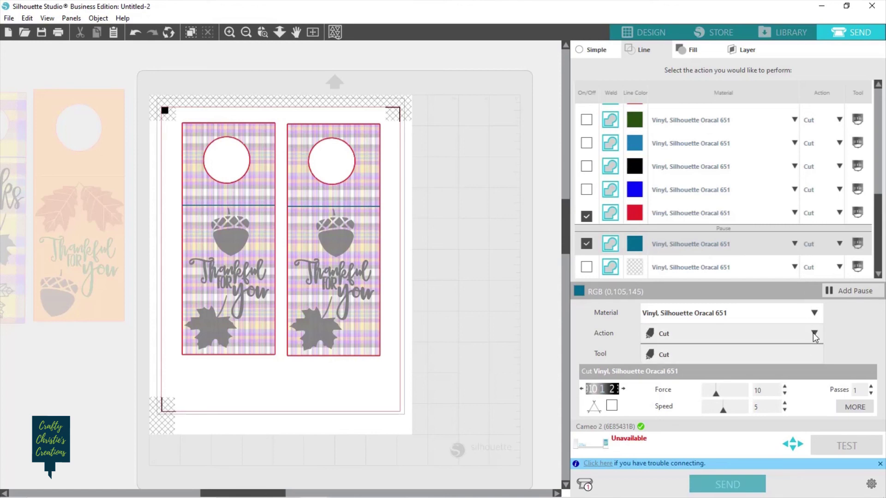
click(817, 358)
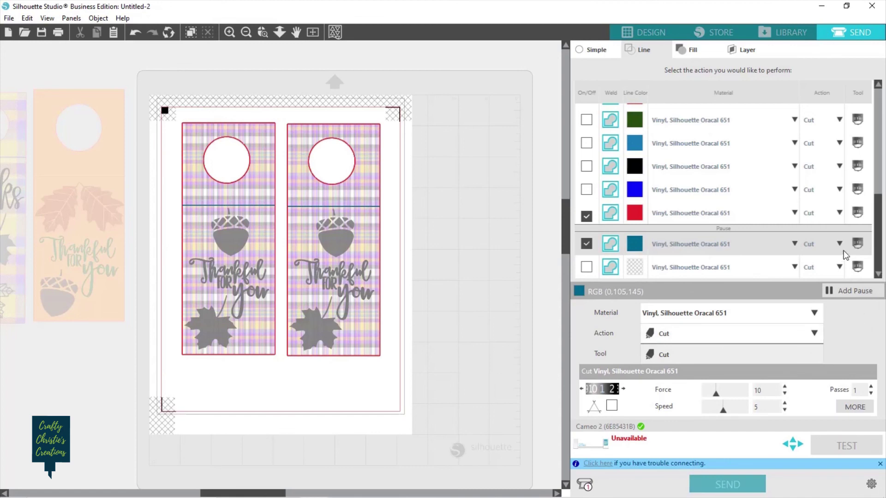
Set the teal RGB (0,105,145) line's material to Cardstock, Textured - Heavy (80lb) and its action to Score
click(814, 314)
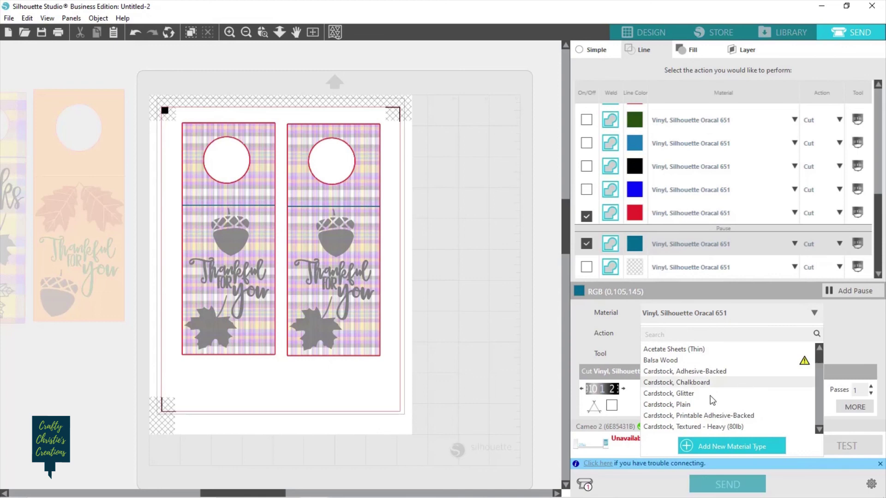
click(695, 426)
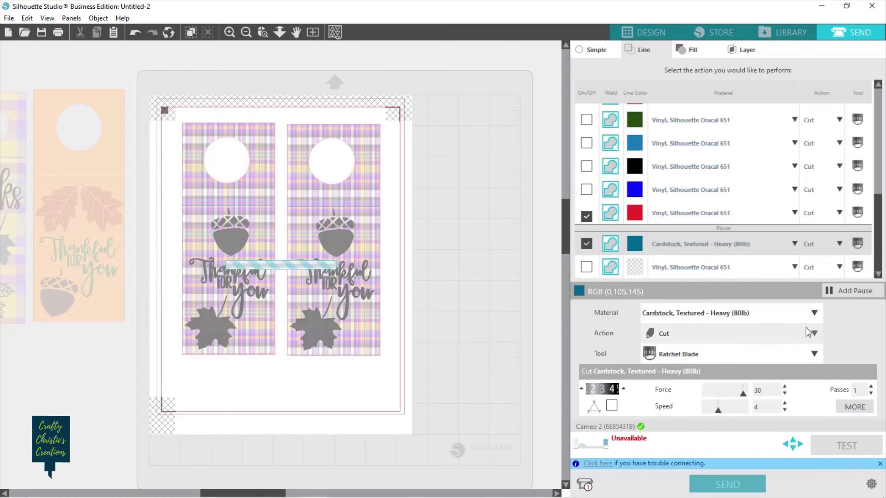
click(840, 249)
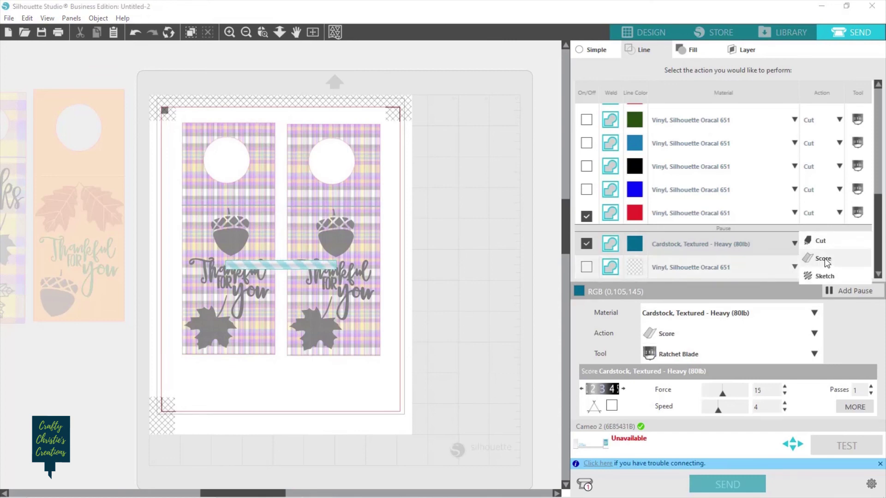
click(824, 260)
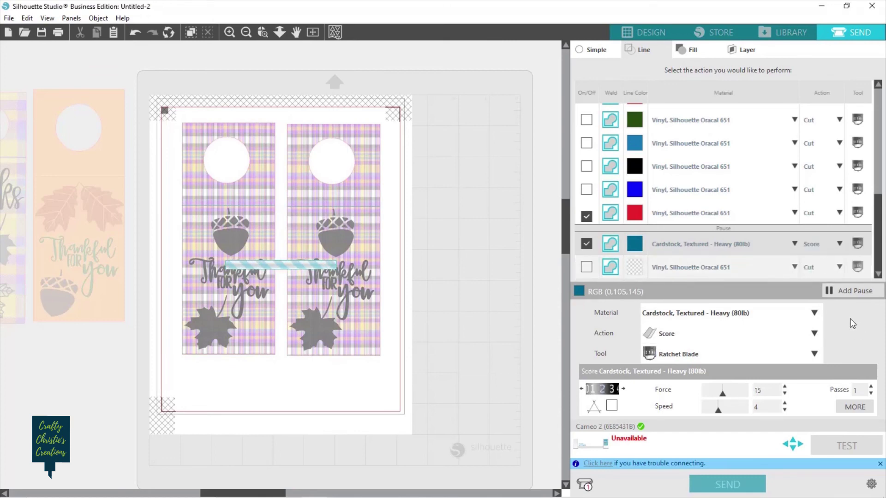